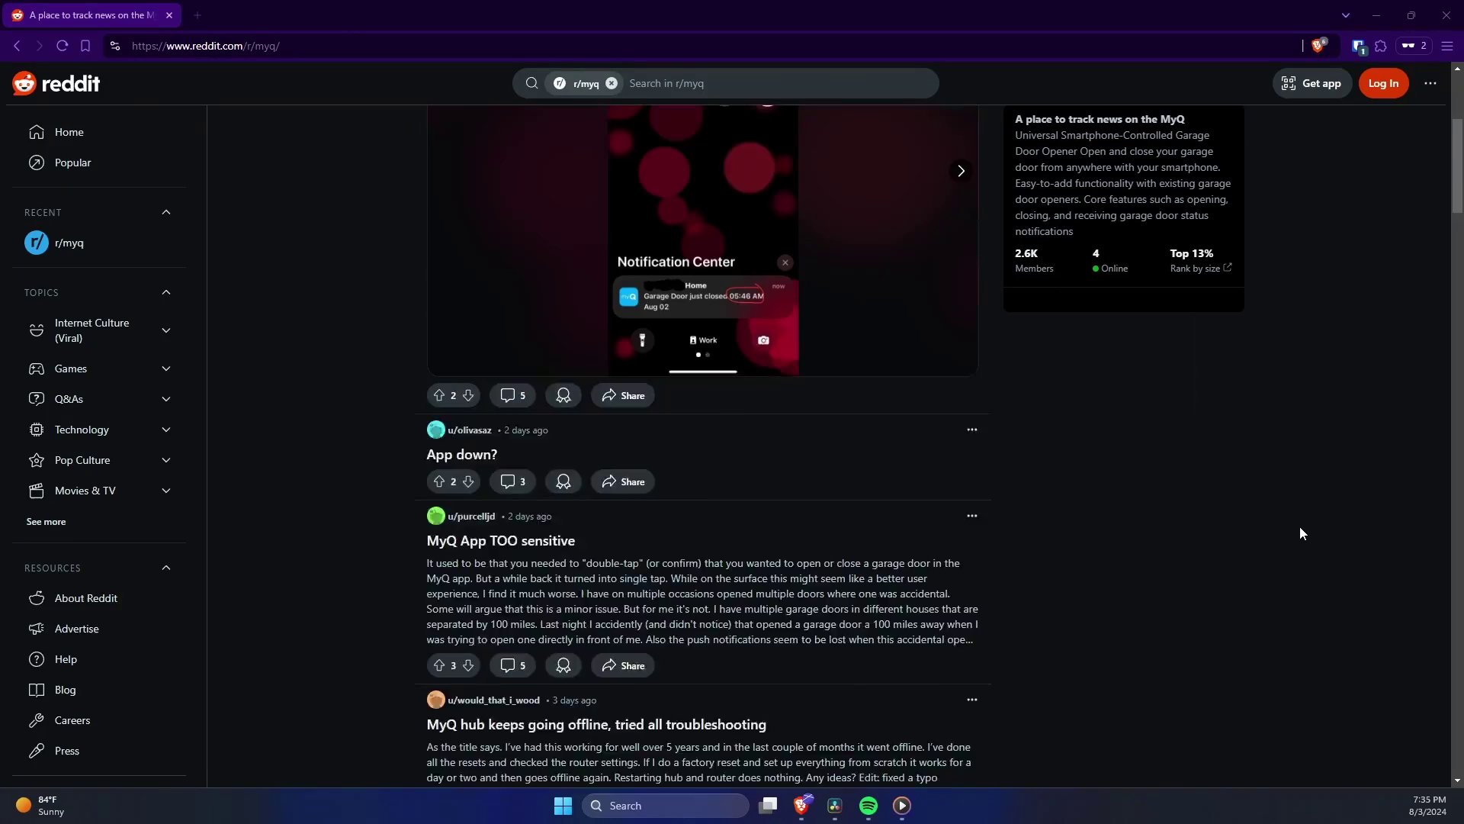
# - Scroll down through the Home Assistant blog post about removing the MyQ integration
pyautogui.scroll(-12, 1300, 527)
pyautogui.scroll(-15, 1300, 533)
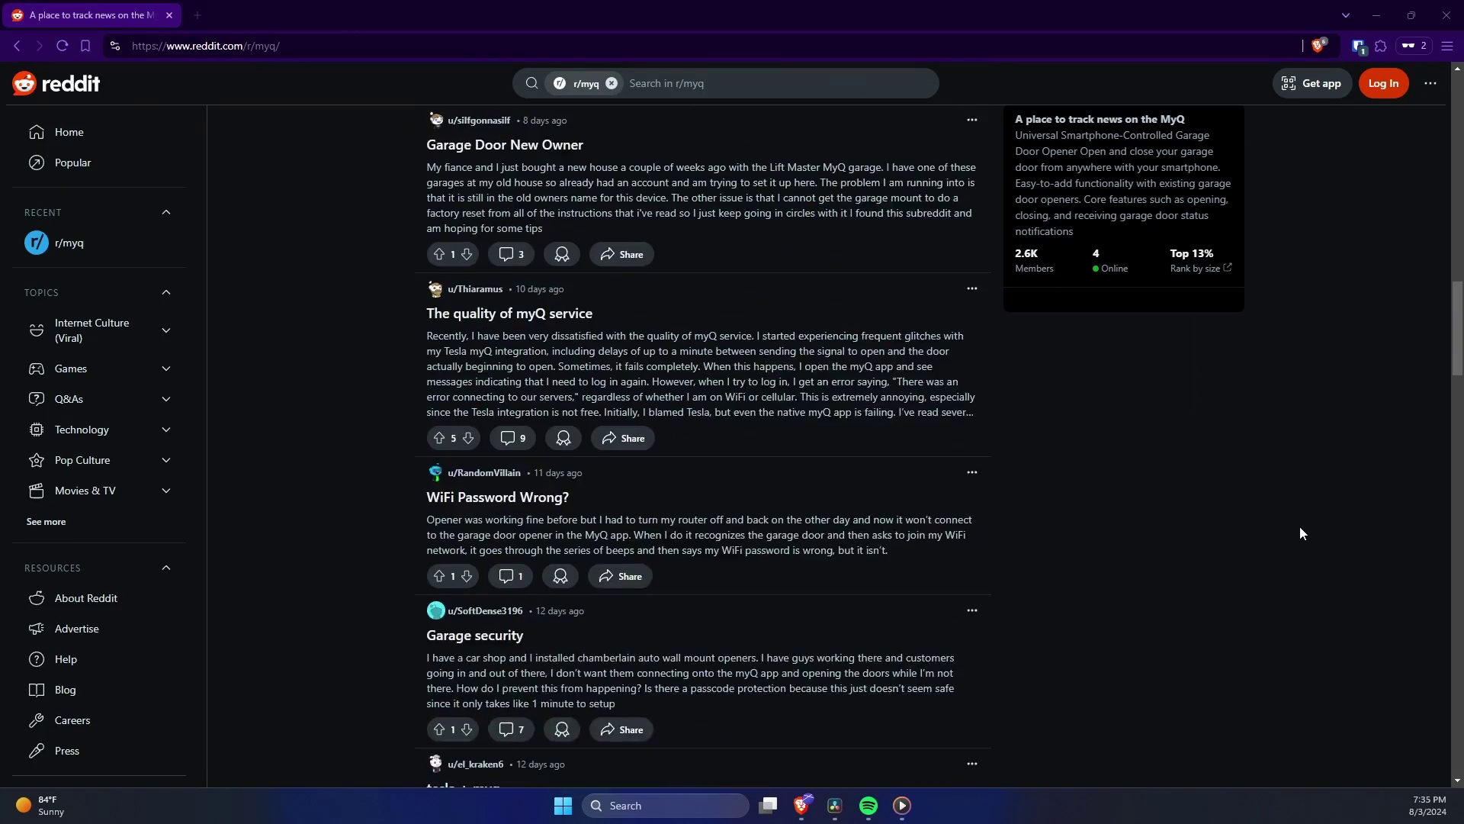
pyautogui.scroll(-12, 1301, 532)
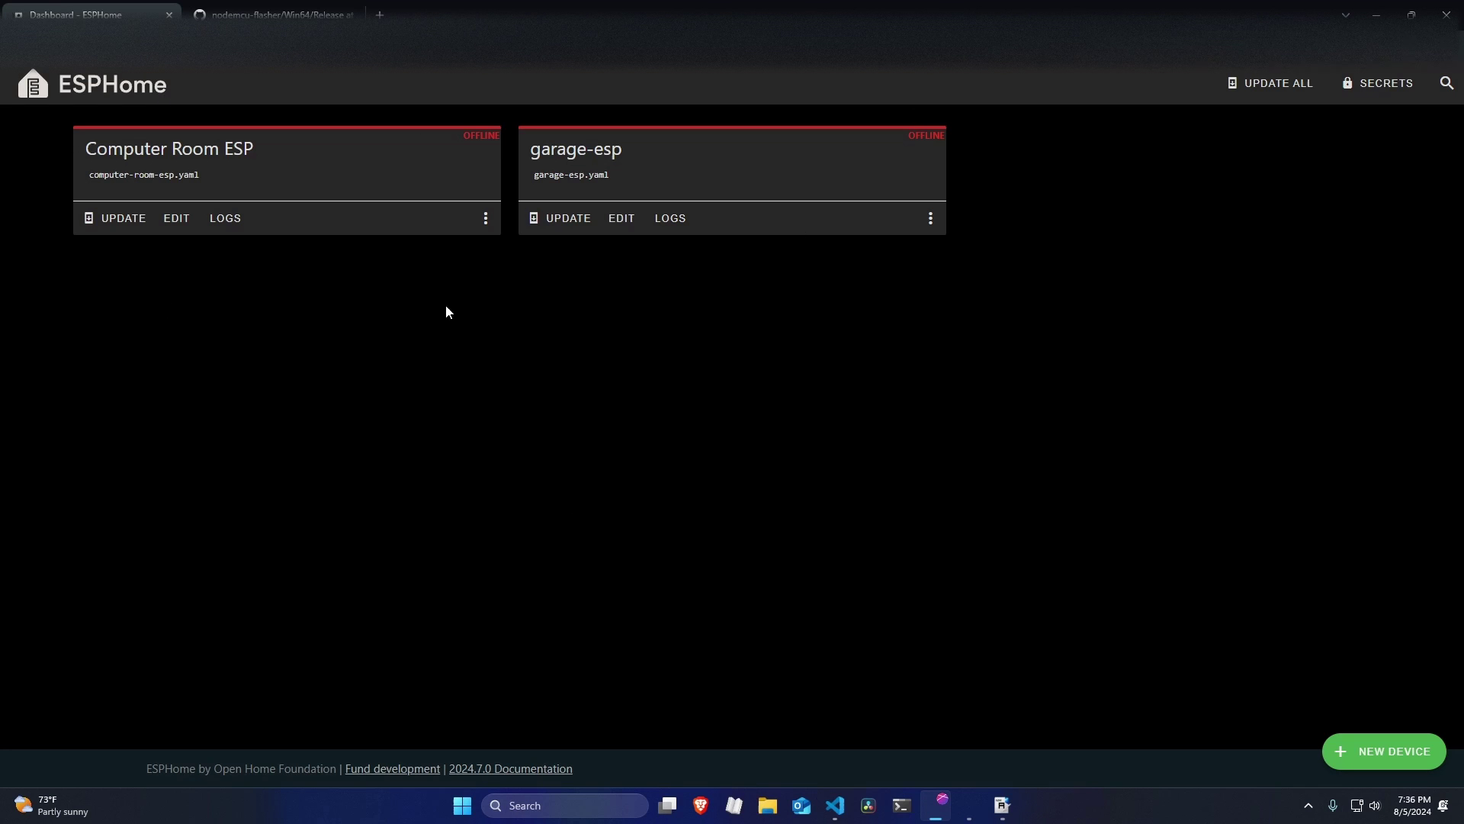
# - Create an ESP8266 device configuration named 'Garage Door Opener' without installing it yet
pyautogui.click(1354, 763)
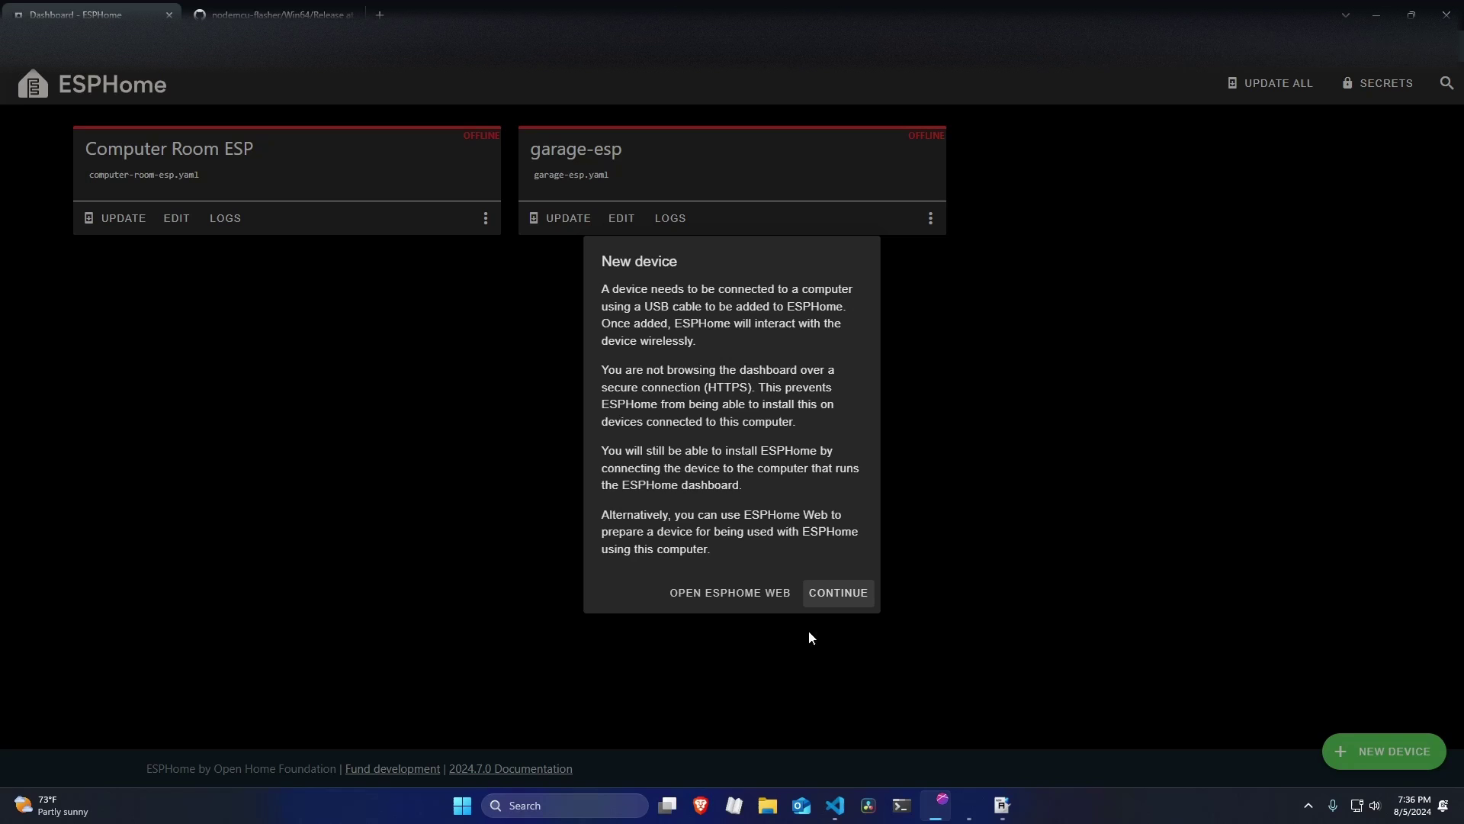
pyautogui.click(813, 594)
pyautogui.write('Garage Door Opener')
pyautogui.click(844, 497)
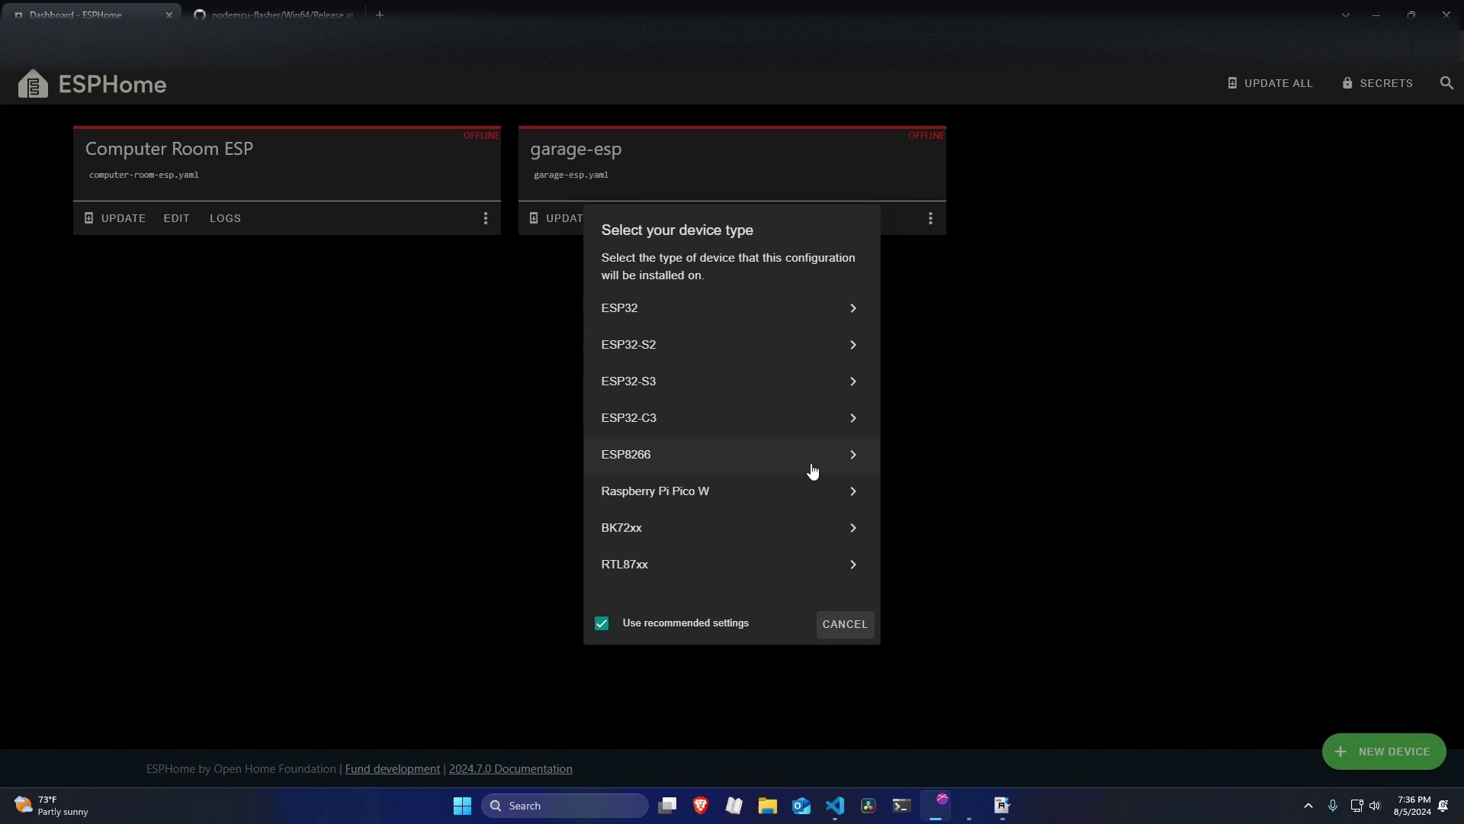
pyautogui.click(813, 472)
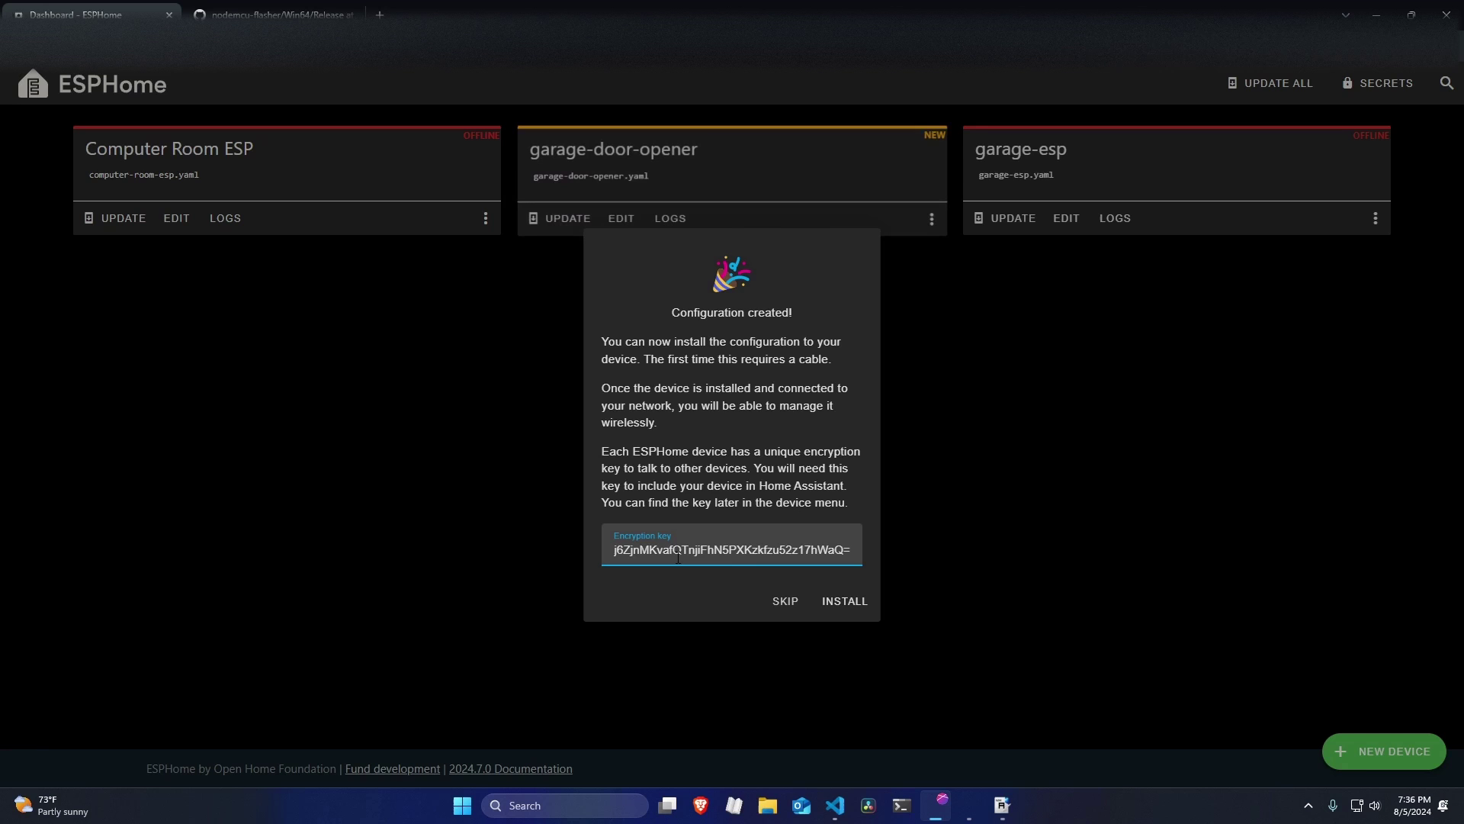
pyautogui.click(780, 602)
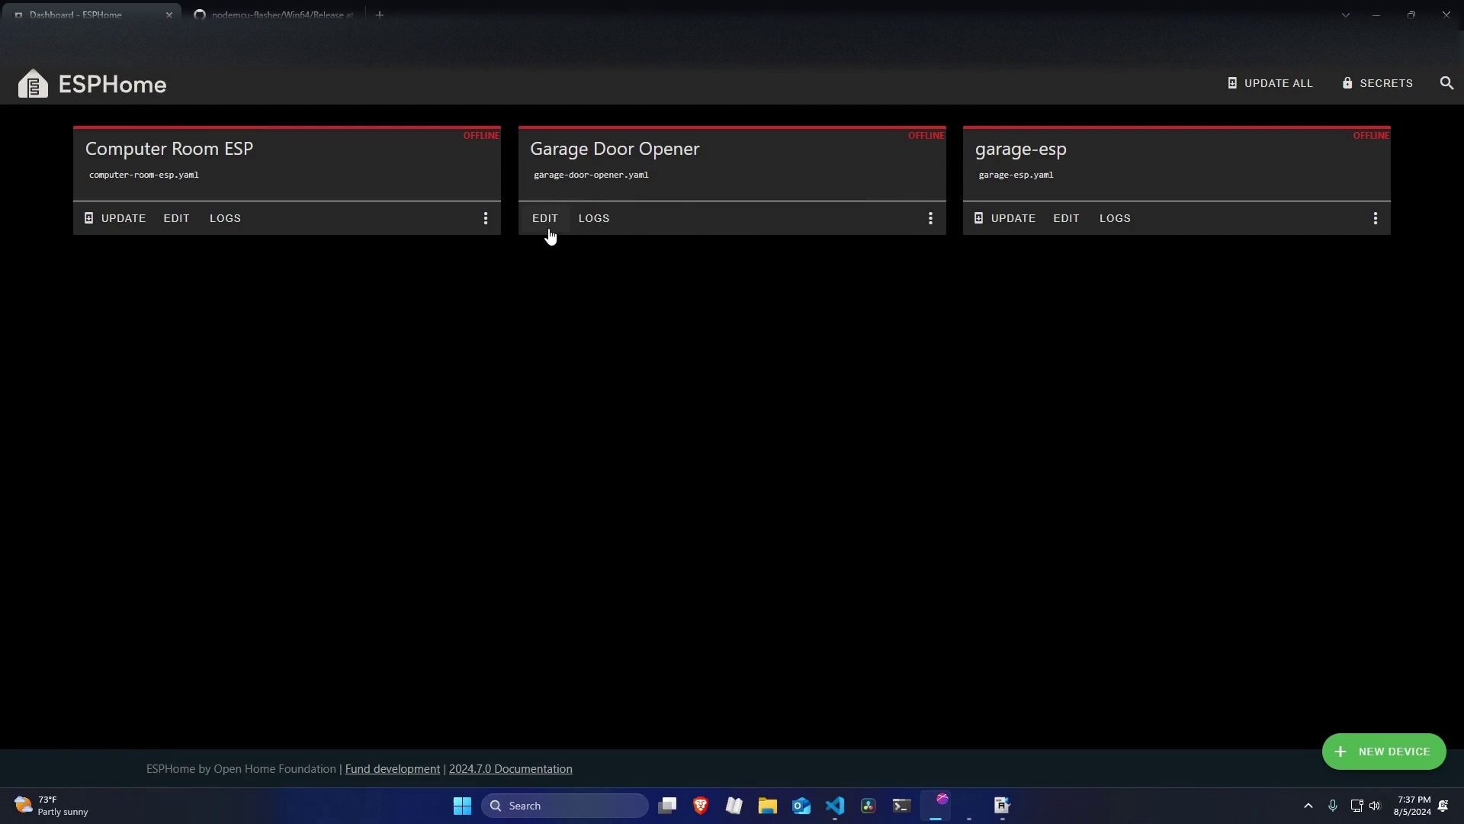
# - Change the Garage Door Opener board from esp01_1m to nodemcuv2
pyautogui.click(548, 221)
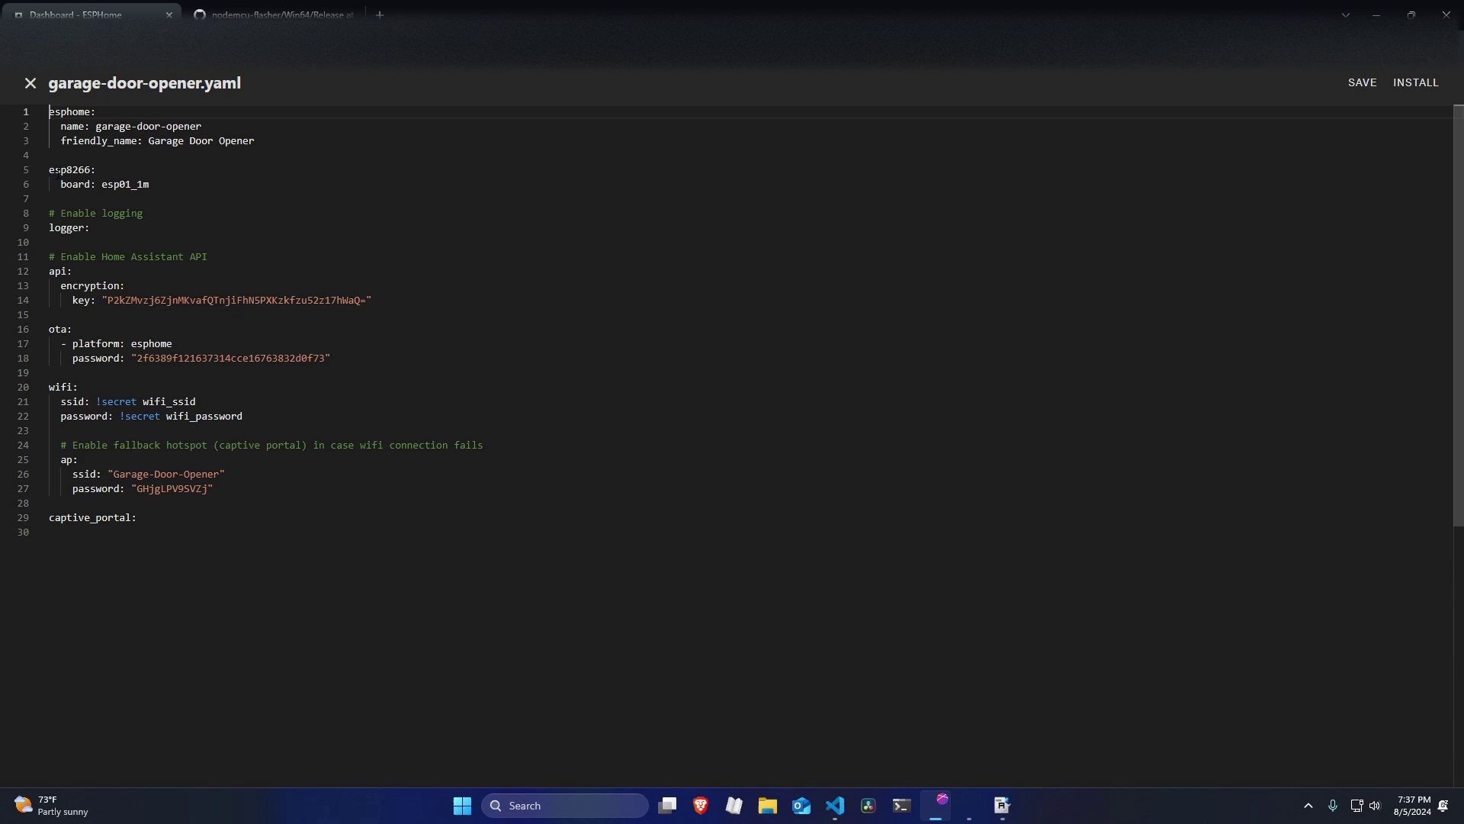
pyautogui.doubleClick(118, 184)
pyautogui.write('nod')
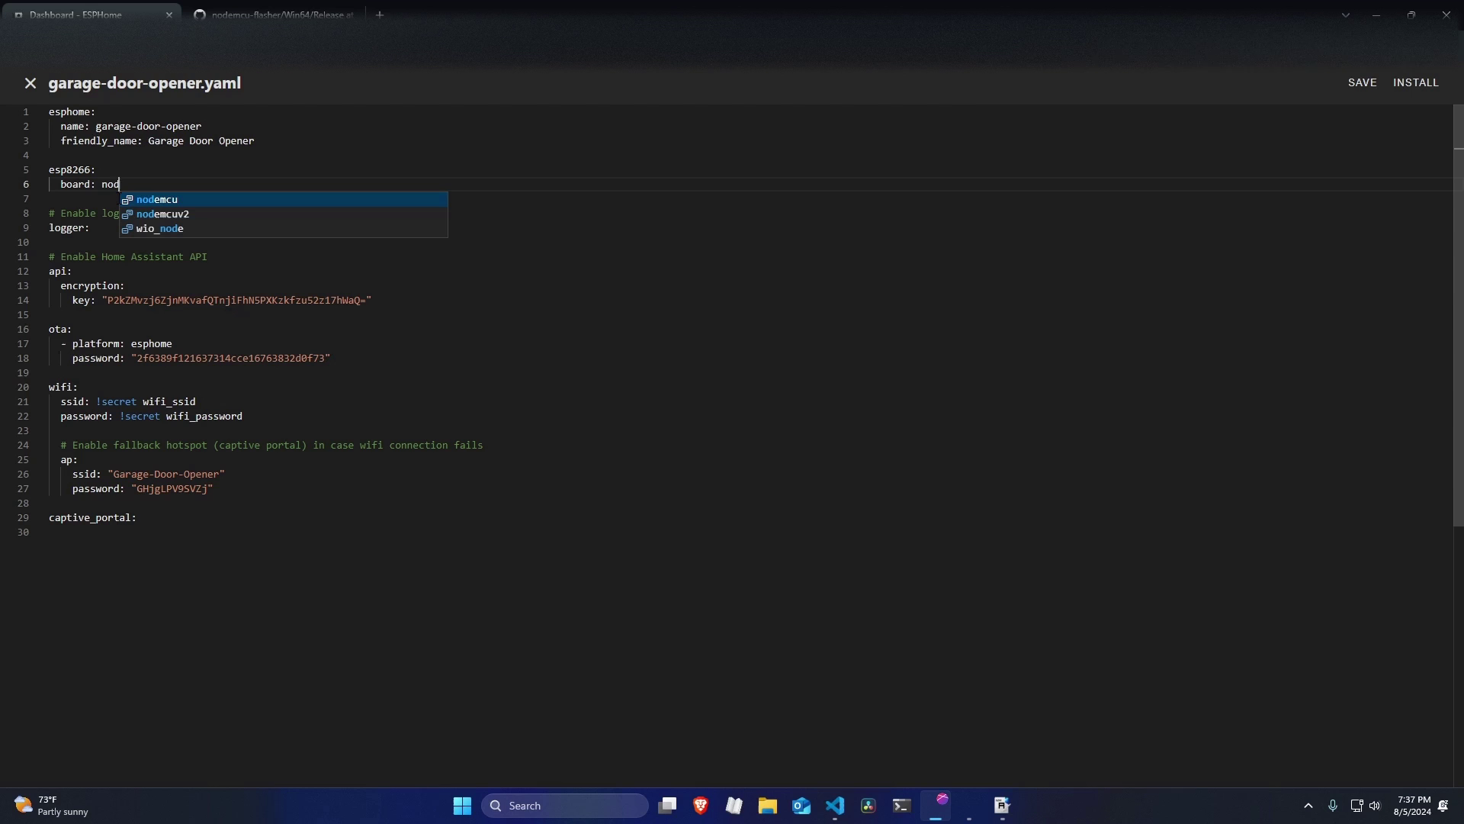
pyautogui.press('Down')
pyautogui.press('Return')
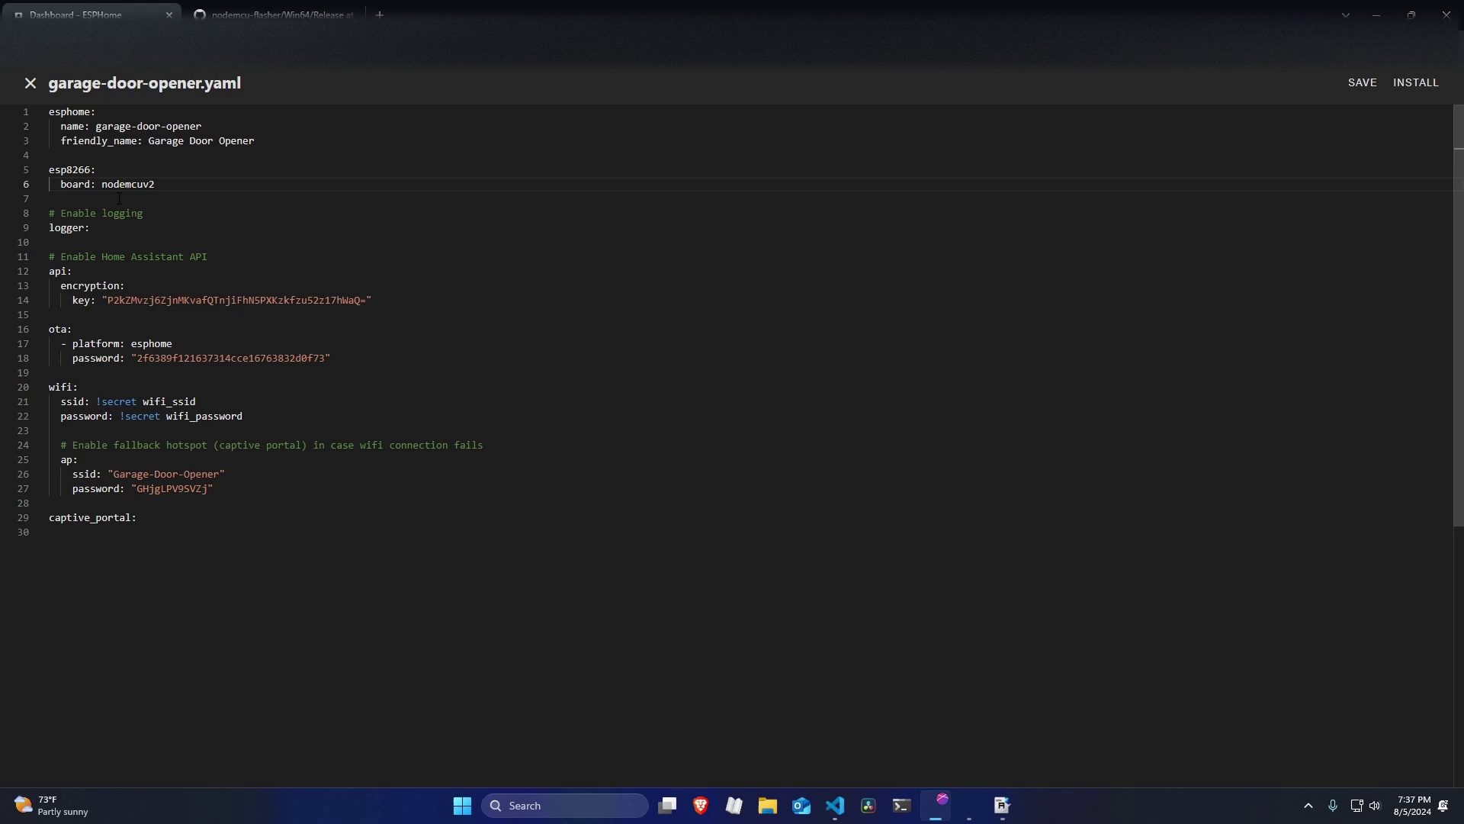
# - Paste the binary sensor, D7 button switch and garage cover YAML after captive_portal
pyautogui.hotkey('ctrl', 'End')
pyautogui.press('Return')
pyautogui.press('Return')
pyautogui.write('binary_sensor:   - platform: homeassistant     name: "Zigbee Garage Door Sensor"     entity_id: binary_sensor.garage_door_sensor_opening     id: zigbee_garage_door_sensor  switch:   - platform: gpio     pin: D7     name: "Garage Door Button"     id: garage_door_button  cover:   - platform: template     name: "Garage Door"     device_class: garage     lambda: |-       if (id(zigbee_garage_door_sensor).state) {         return COVER_OPEN;       } else {         return COVER_CLOSED;       }     open_action:       - switch.turn_off: garage_door_button       - switch.turn_on: garage_door_button       - delay: 0.1s       - switch.turn_off: garage_door_button     close_action:       - switch.turn_off: garage_door_button       - switch.turn_on: garage_door_button       - delay: 0.1s       - switch.turn_off: garage_door_button     optimistic: false')
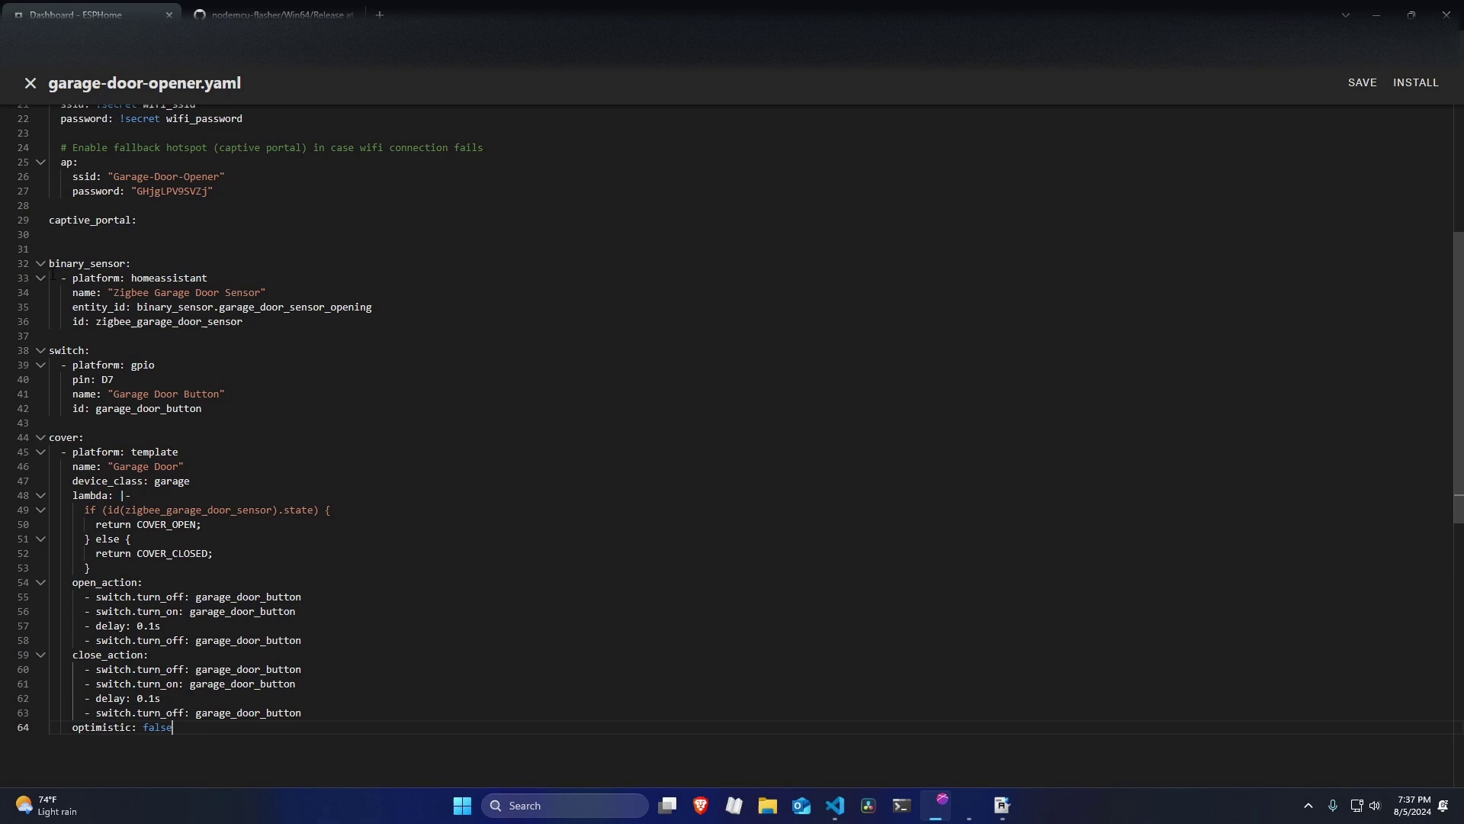
pyautogui.moveTo(51, 263); pyautogui.dragTo(376, 708)
pyautogui.click(375, 708)
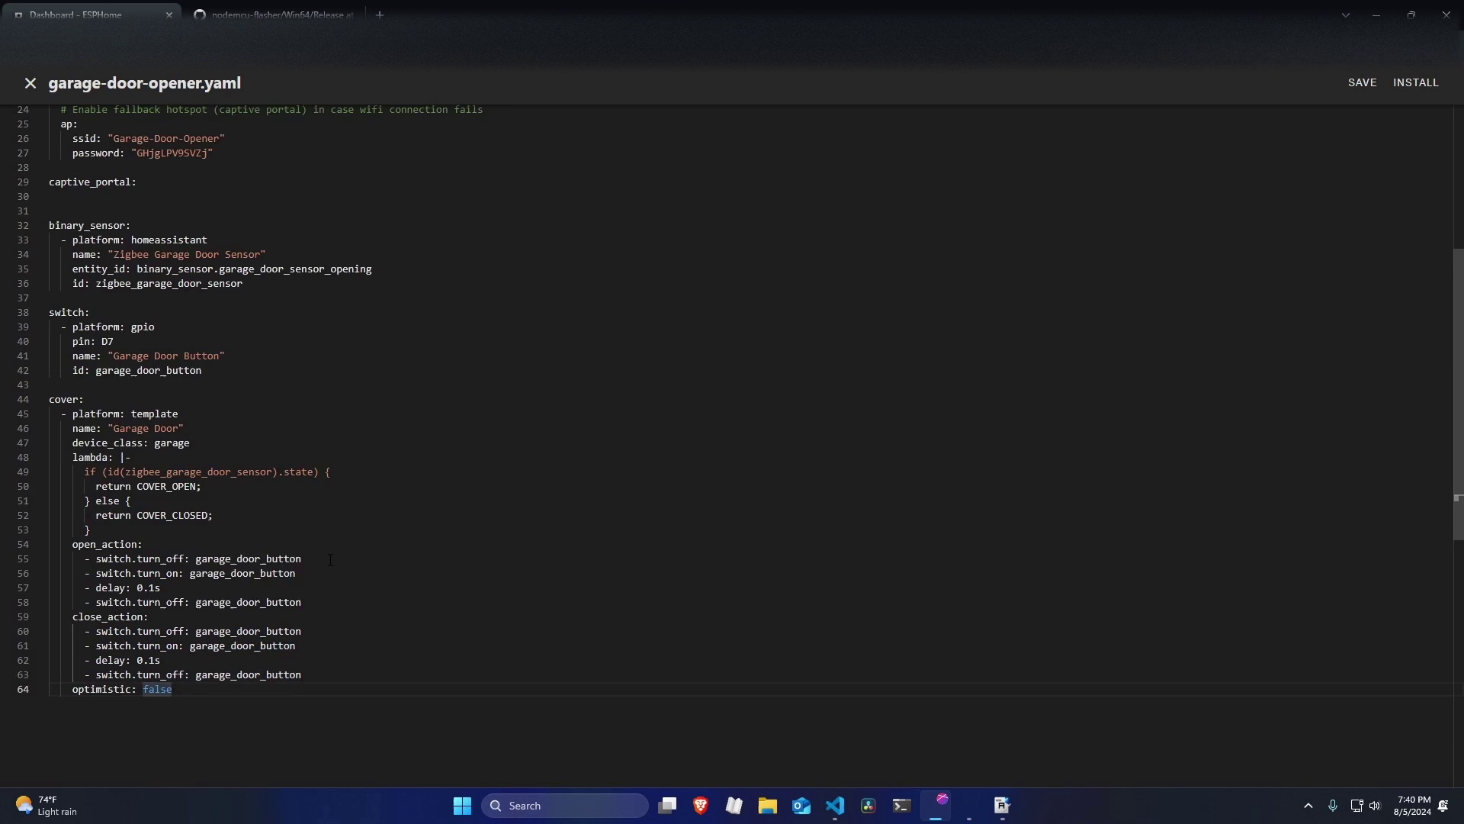
pyautogui.scroll(5, 330, 560)
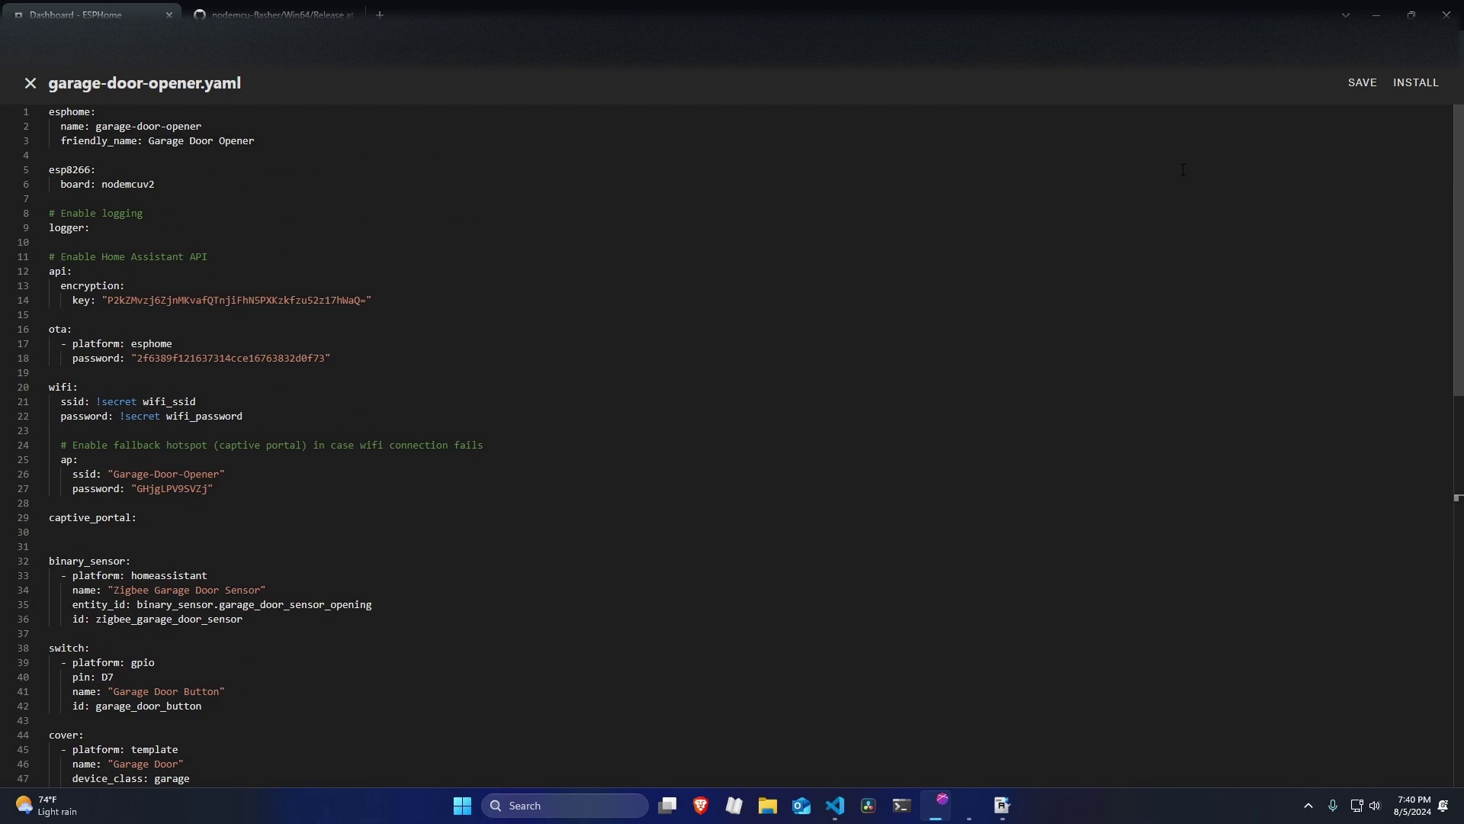
# - Compile the firmware for manual download, save it as door-opener.bin, and bring up the flasher
pyautogui.click(1400, 84)
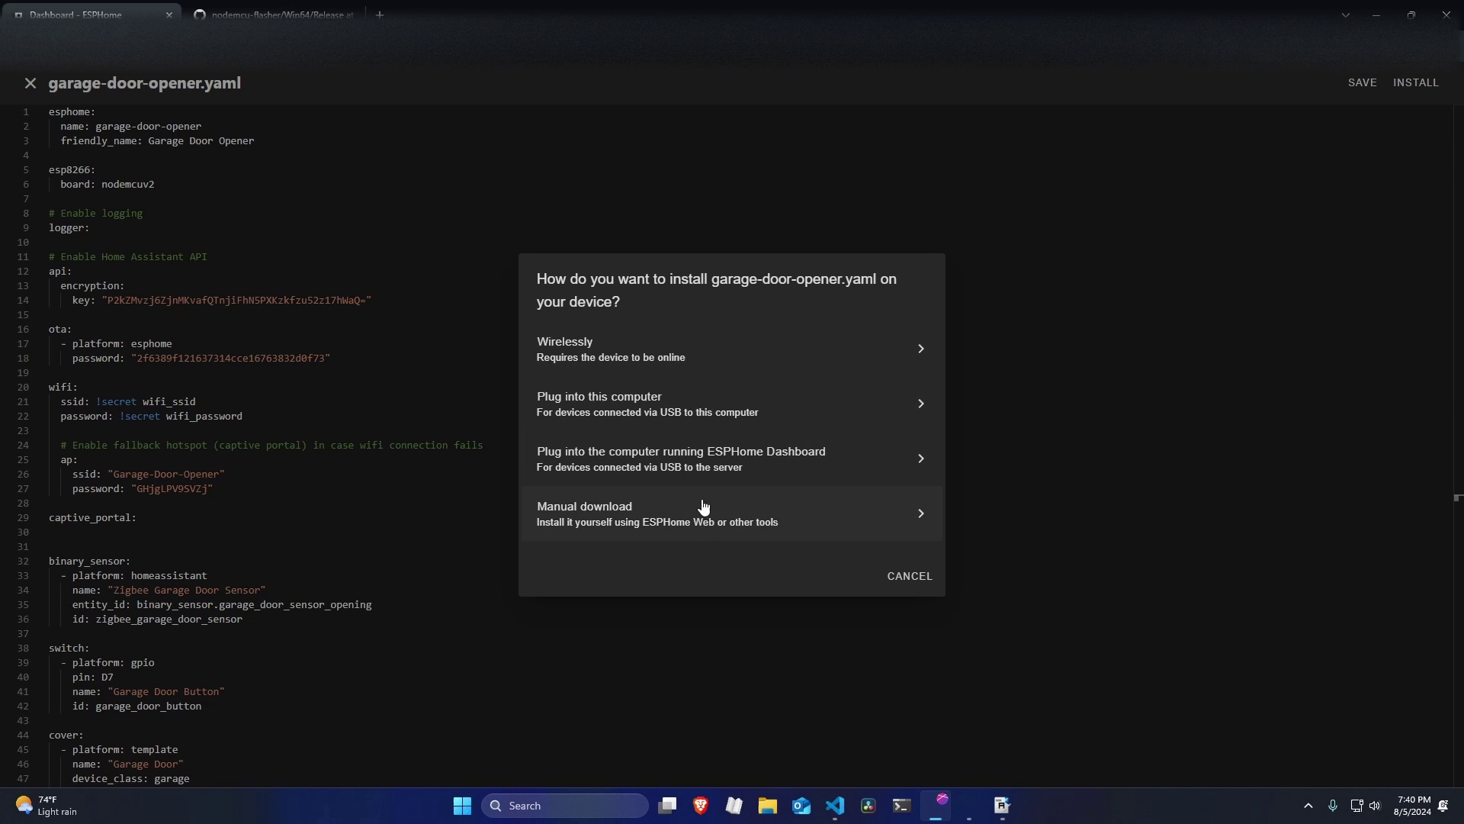
pyautogui.click(703, 516)
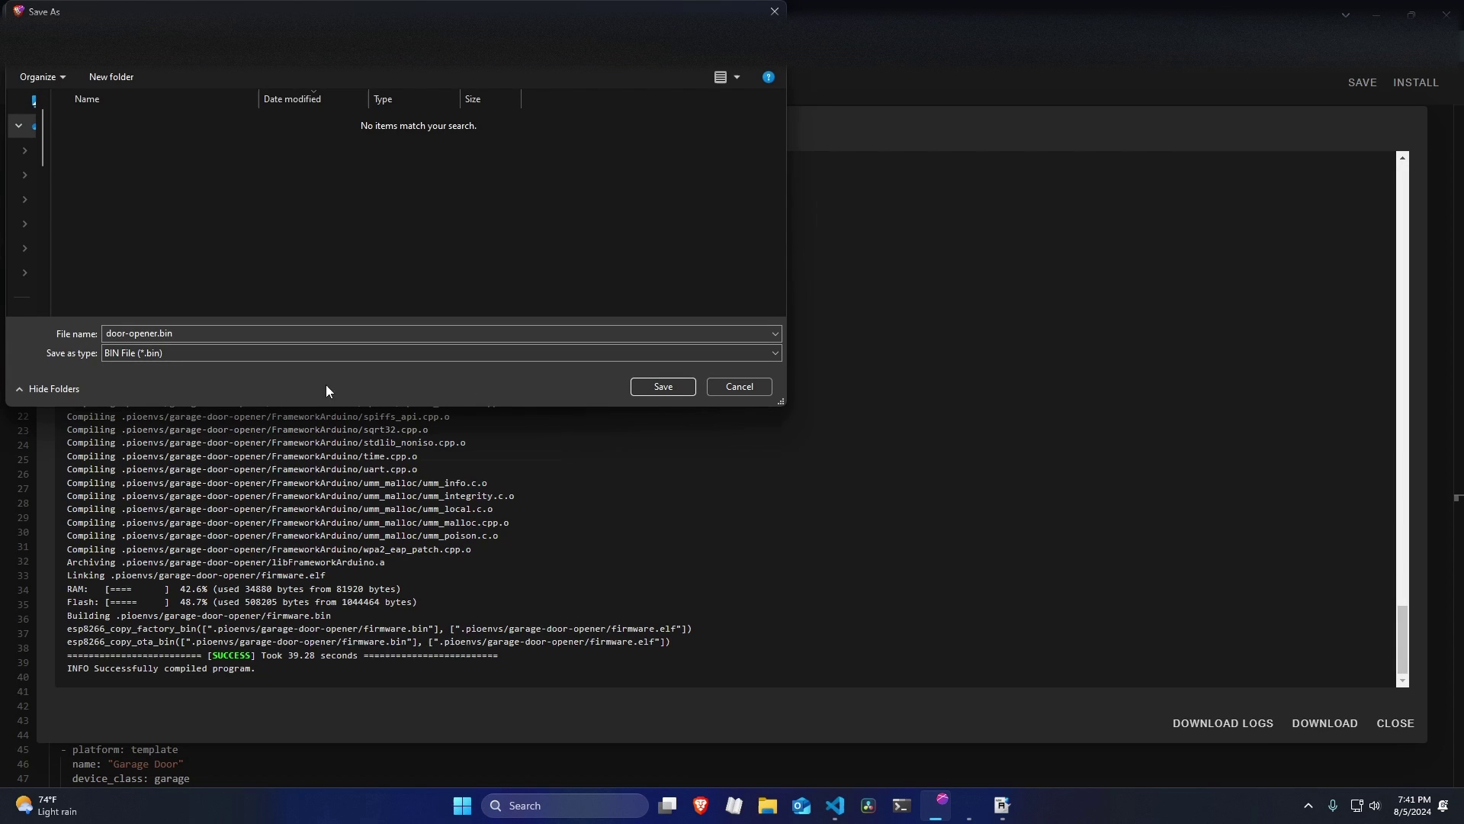
pyautogui.click(663, 386)
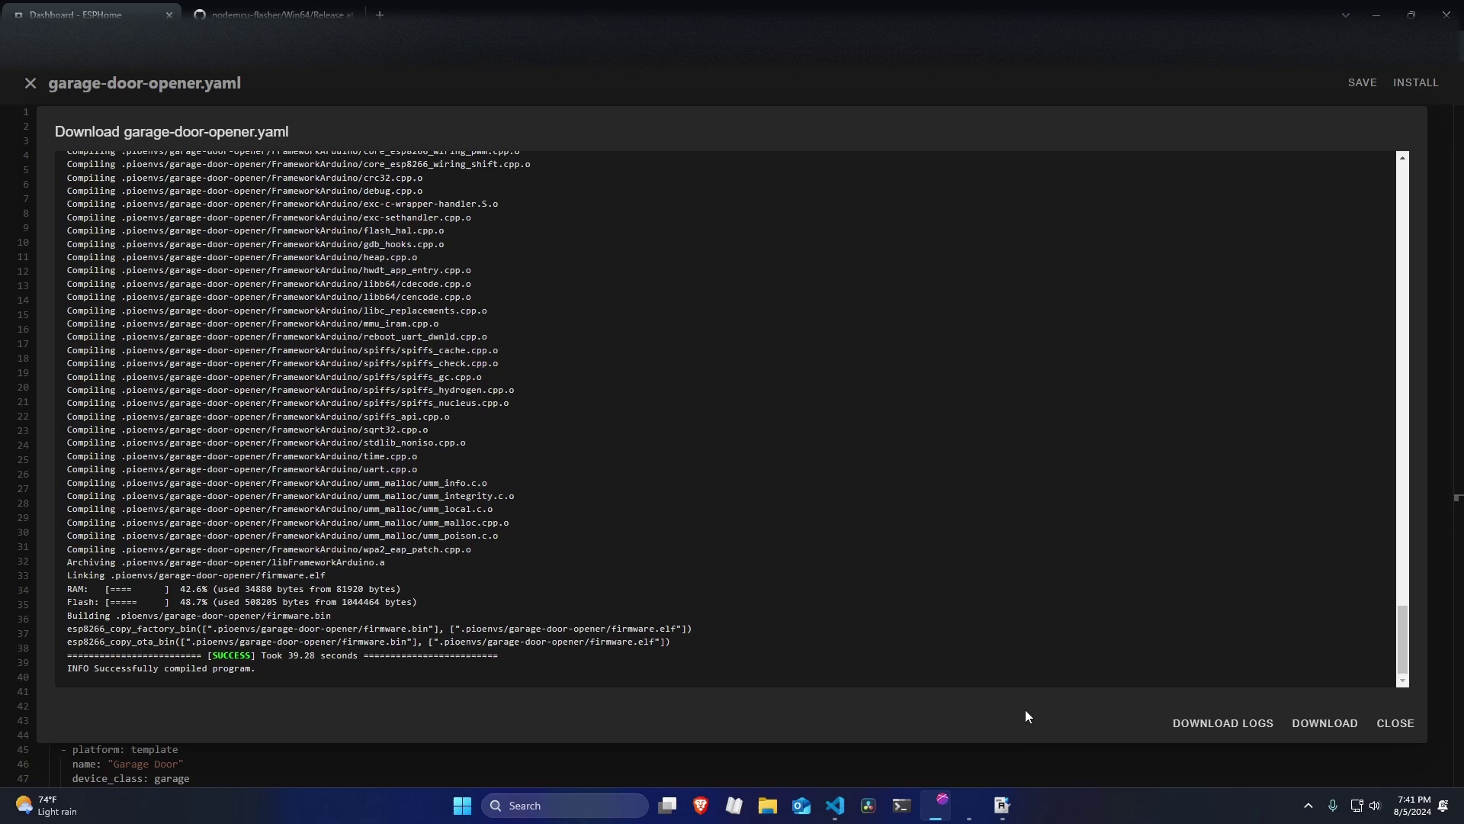
pyautogui.click(1002, 805)
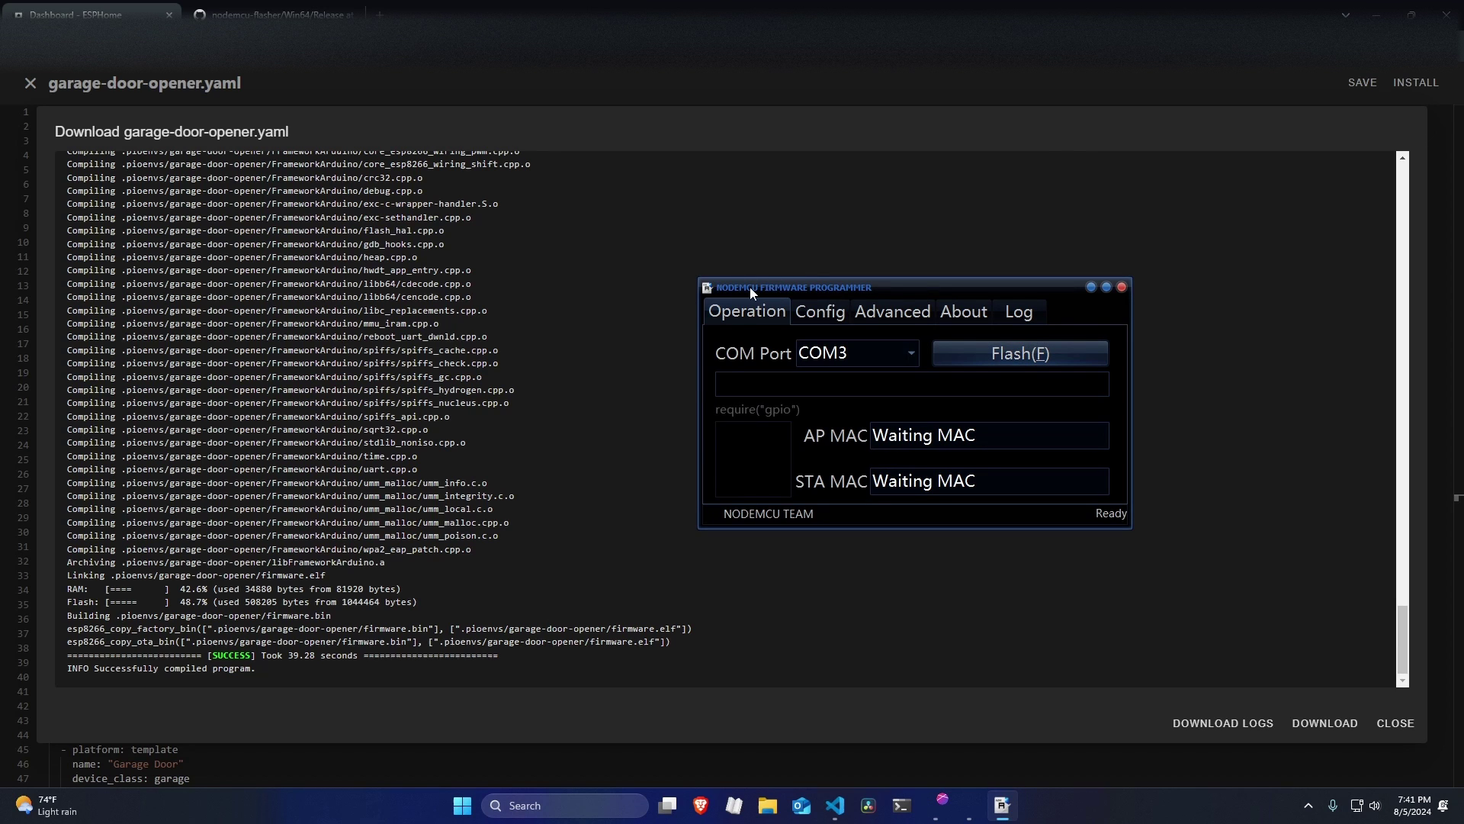
pyautogui.click(274, 15)
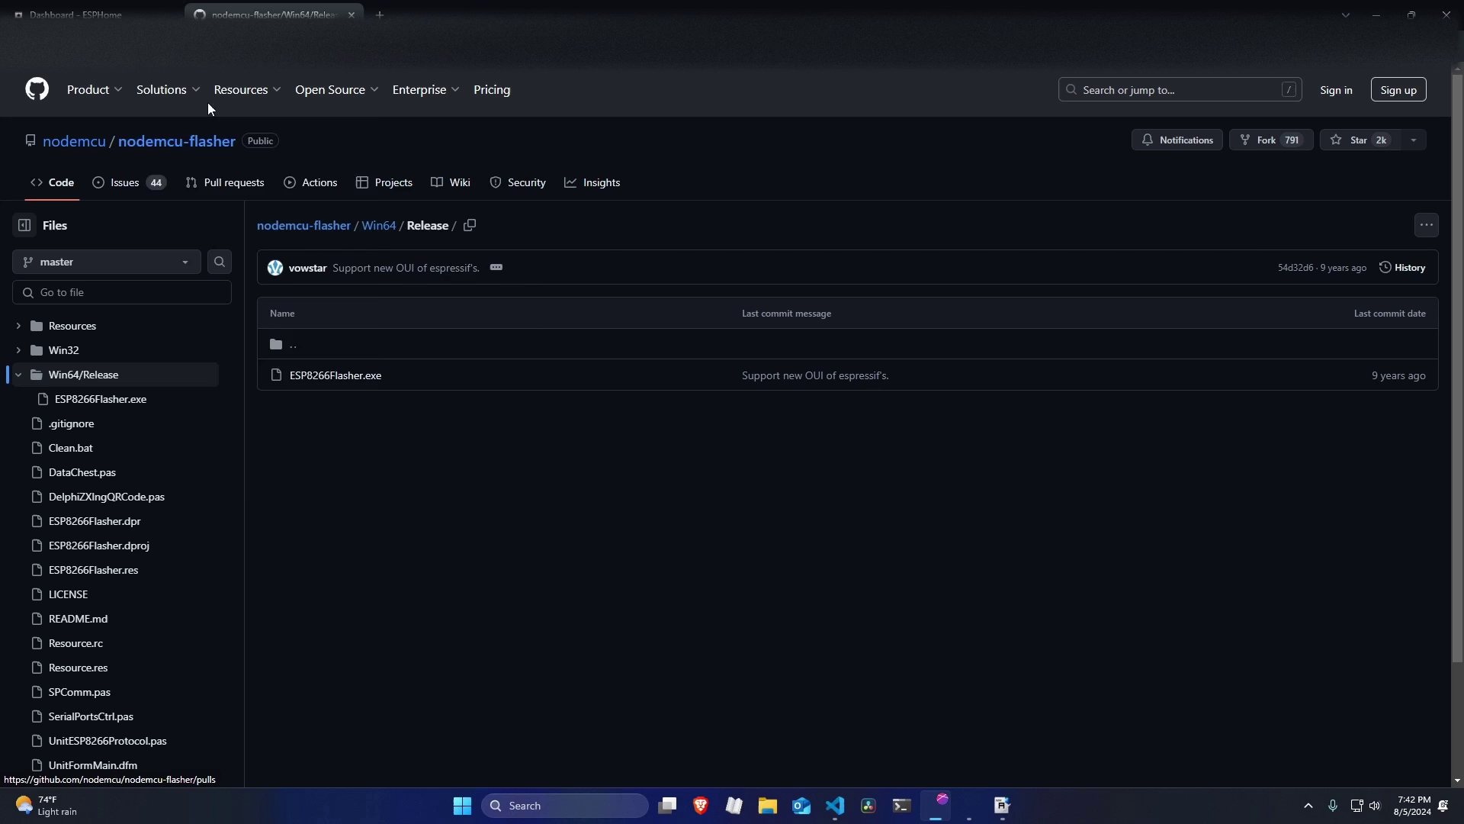
pyautogui.click(103, 142)
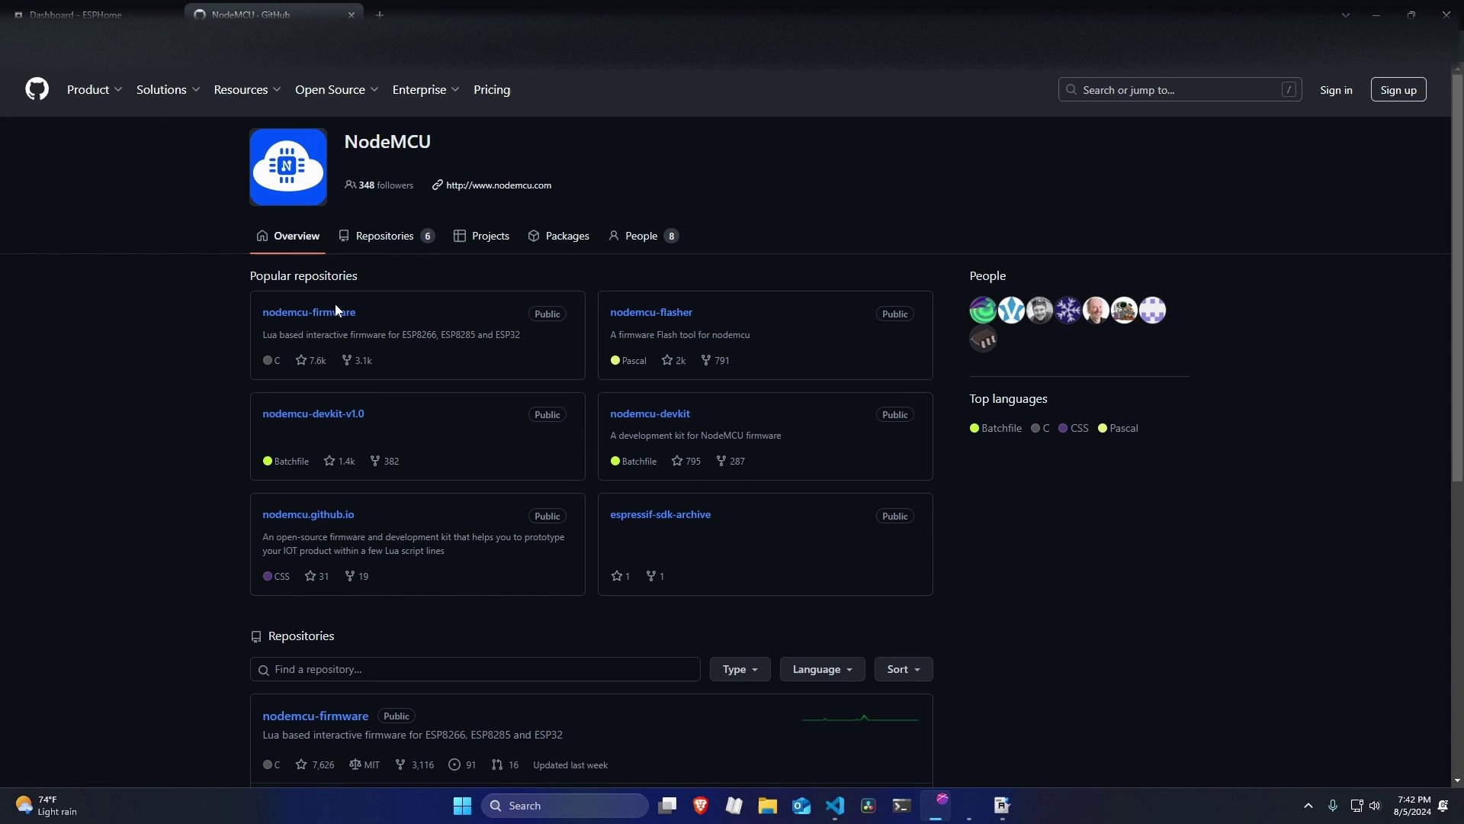
pyautogui.click(626, 312)
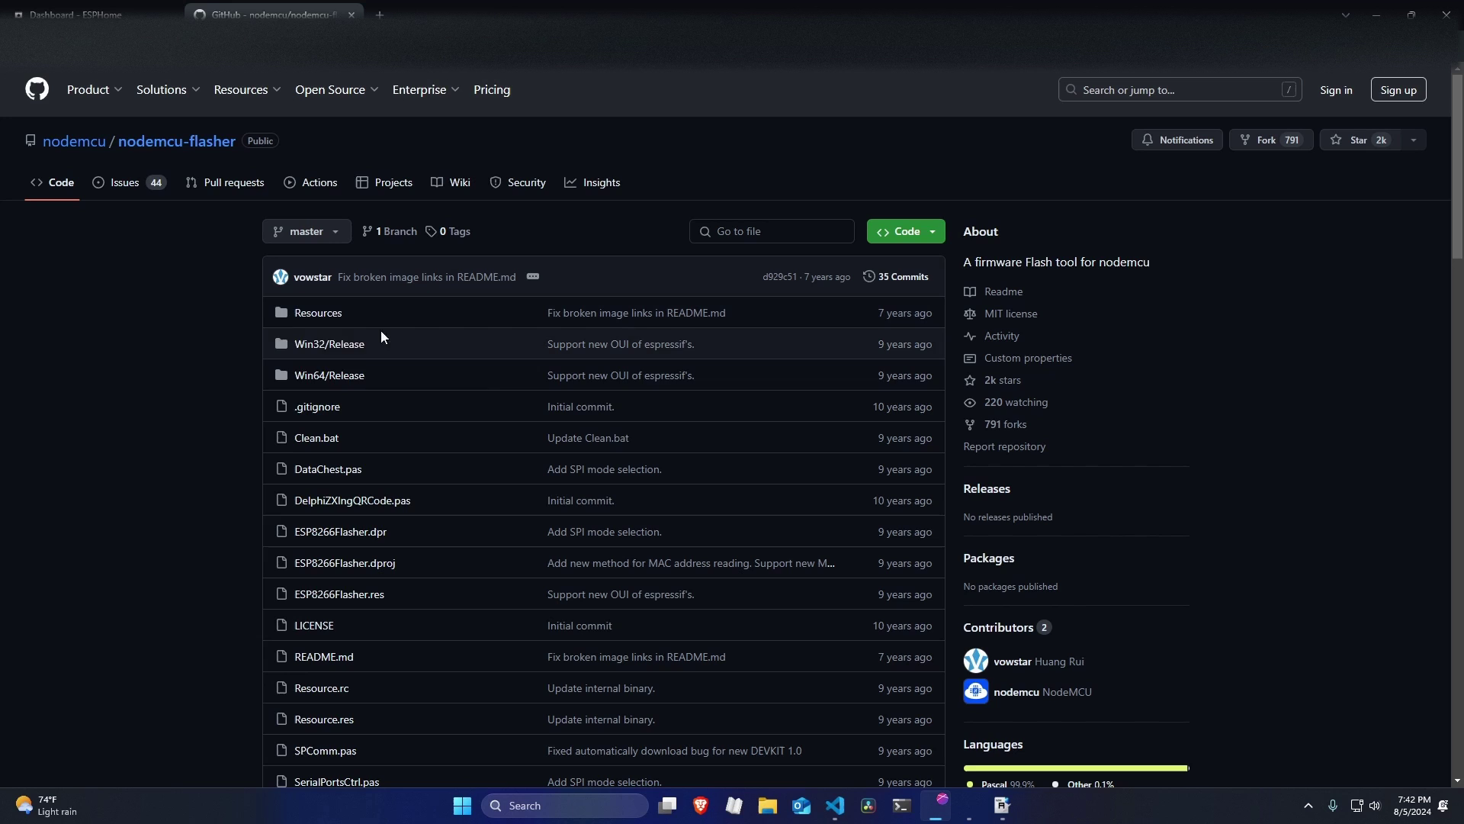
pyautogui.click(330, 375)
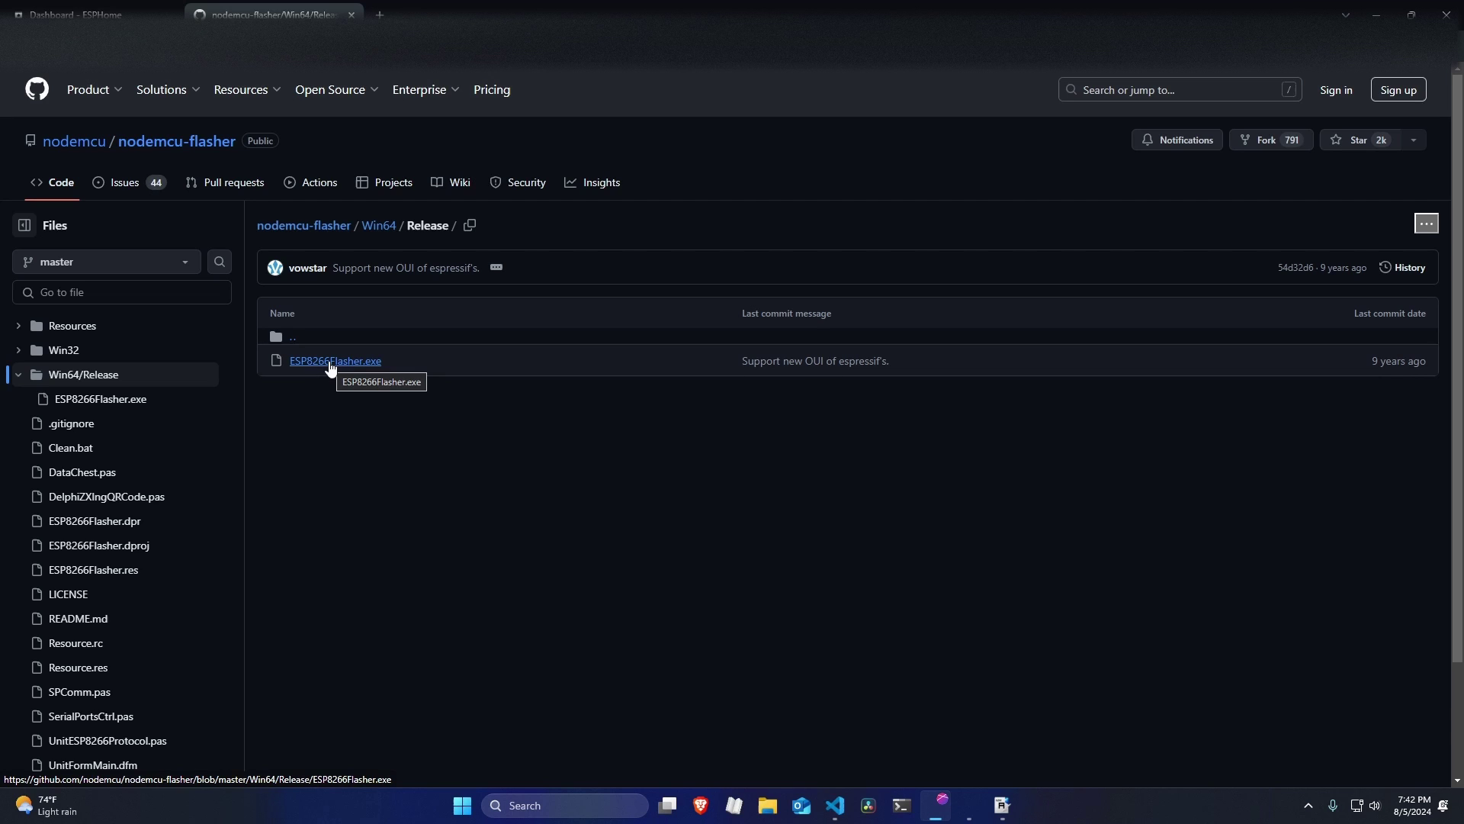
# - Select the compiled .bin file in the Config tab and flash it to the NodeMCU on COM3
pyautogui.click(1007, 812)
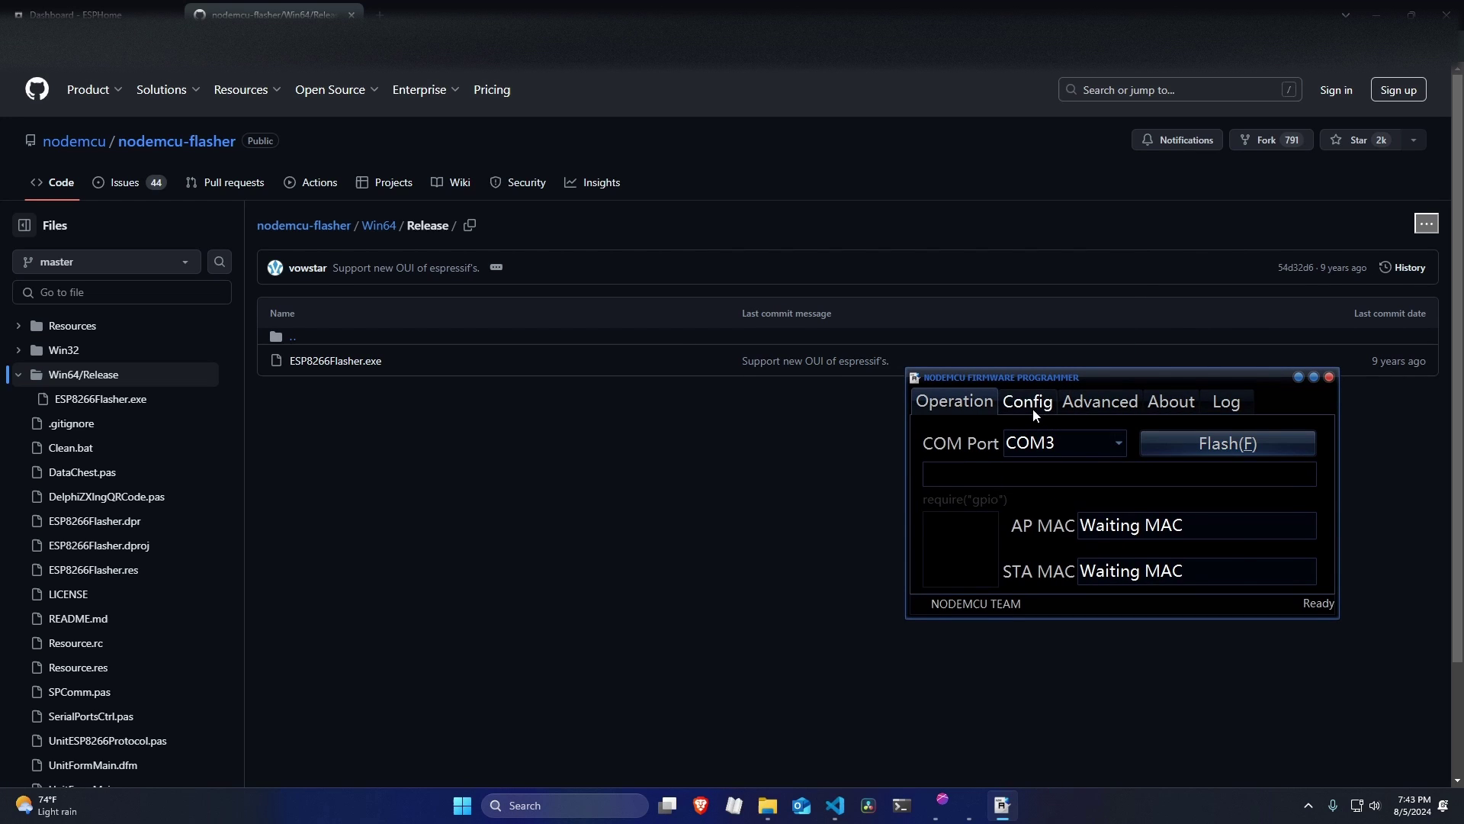
pyautogui.click(1032, 409)
pyautogui.click(1241, 441)
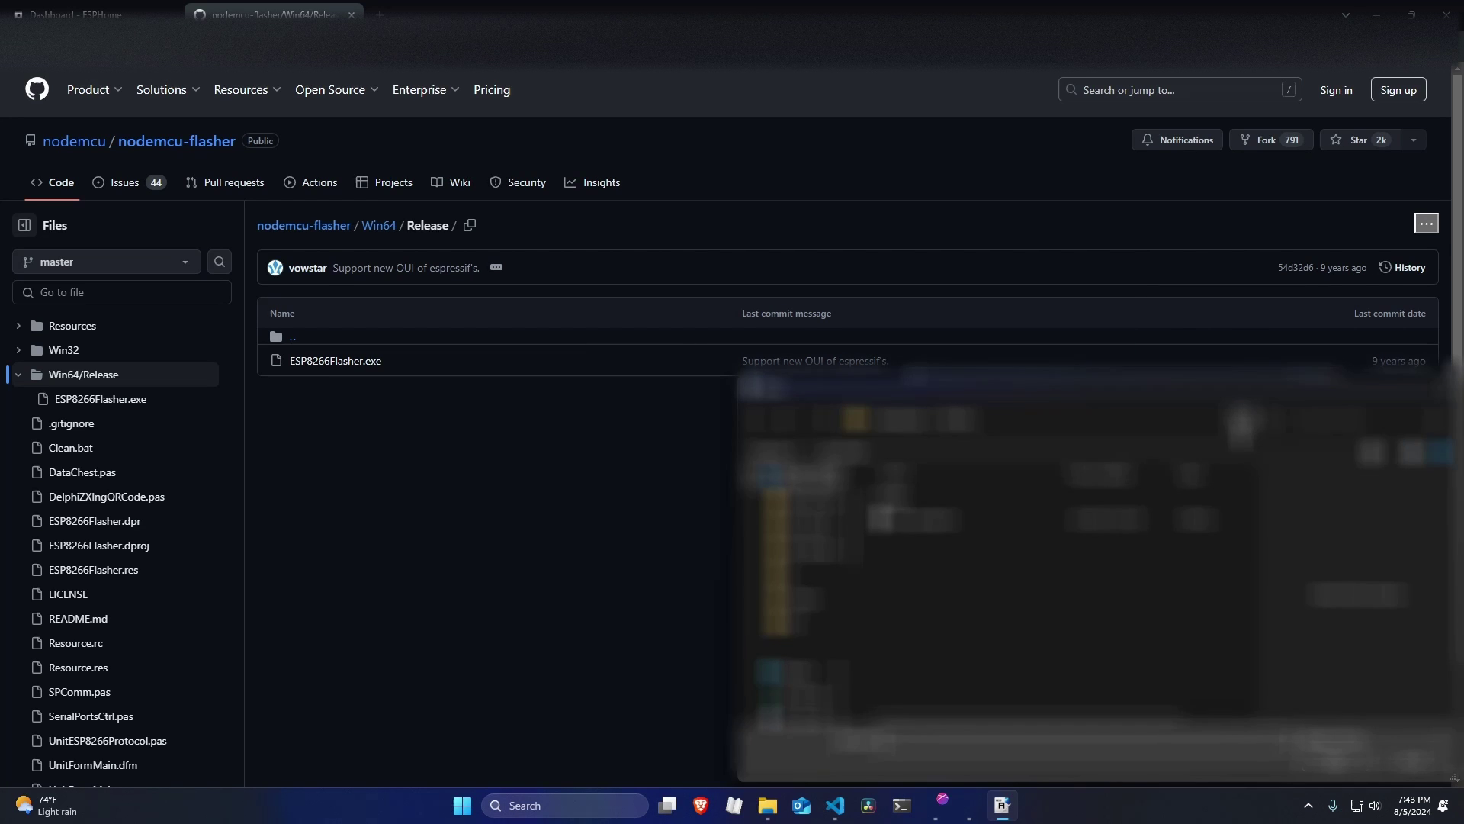
pyautogui.click(915, 517)
pyautogui.press('Return')
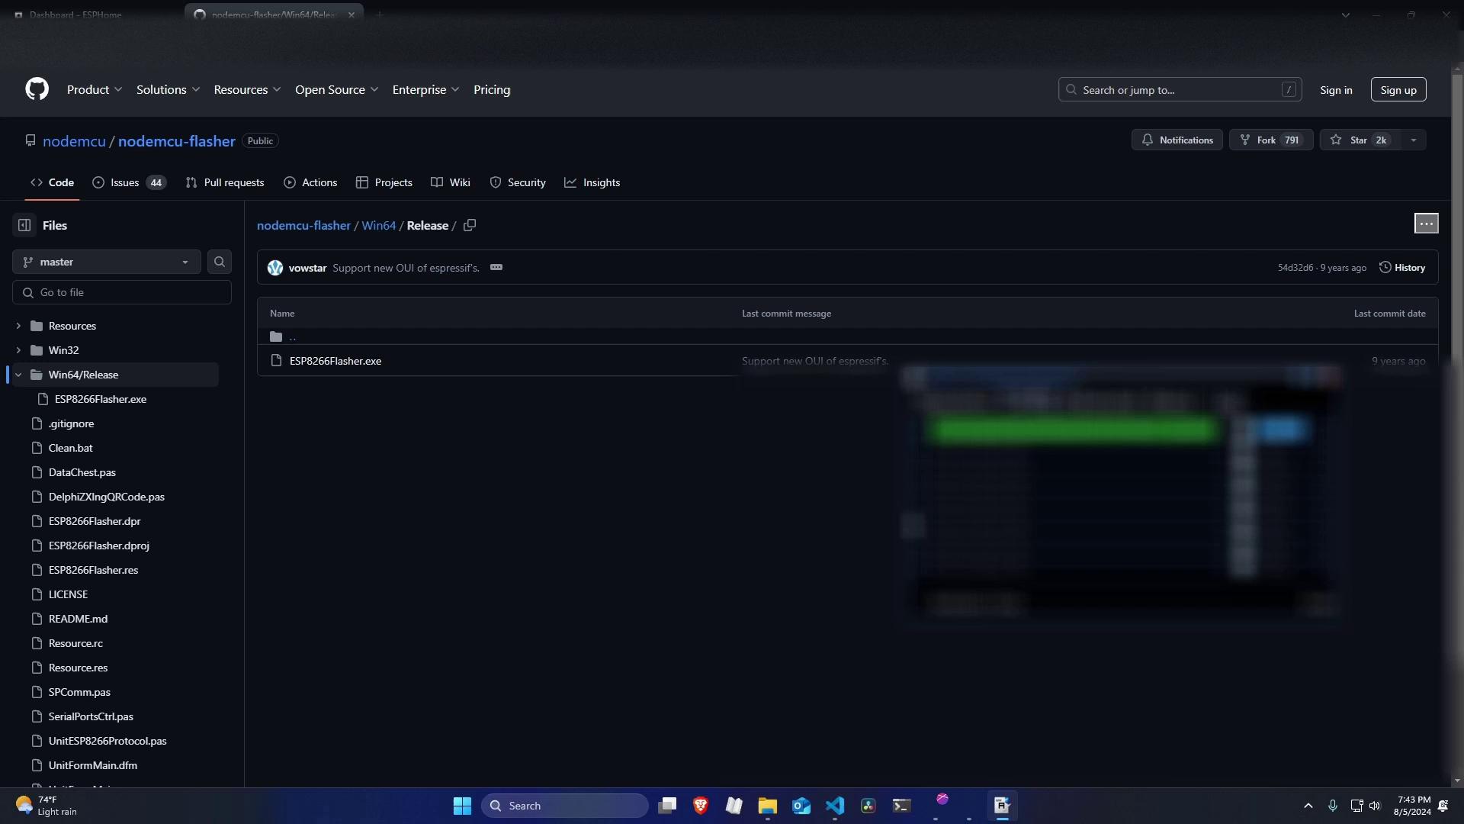
pyautogui.click(956, 404)
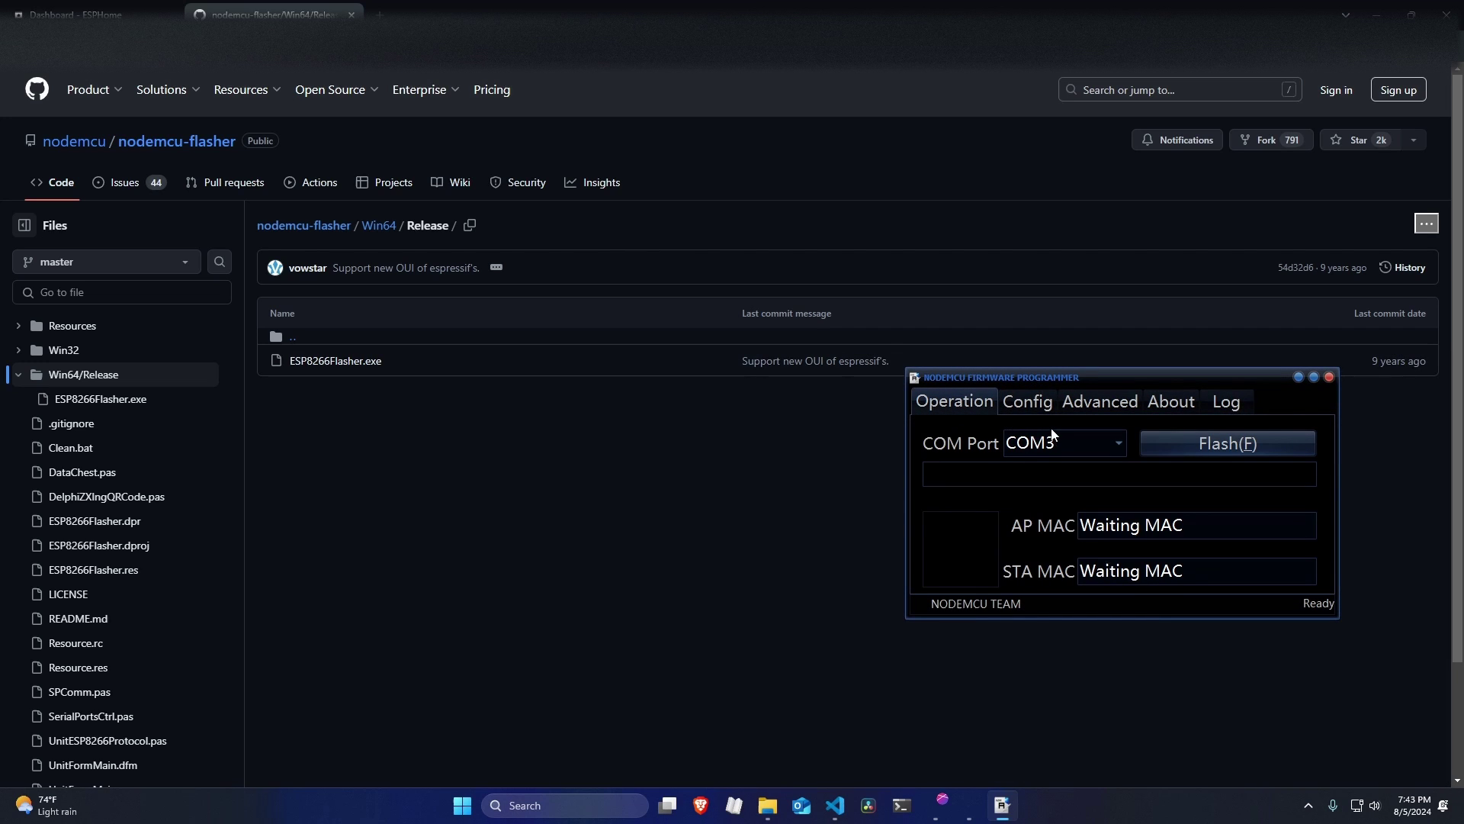
pyautogui.click(1175, 442)
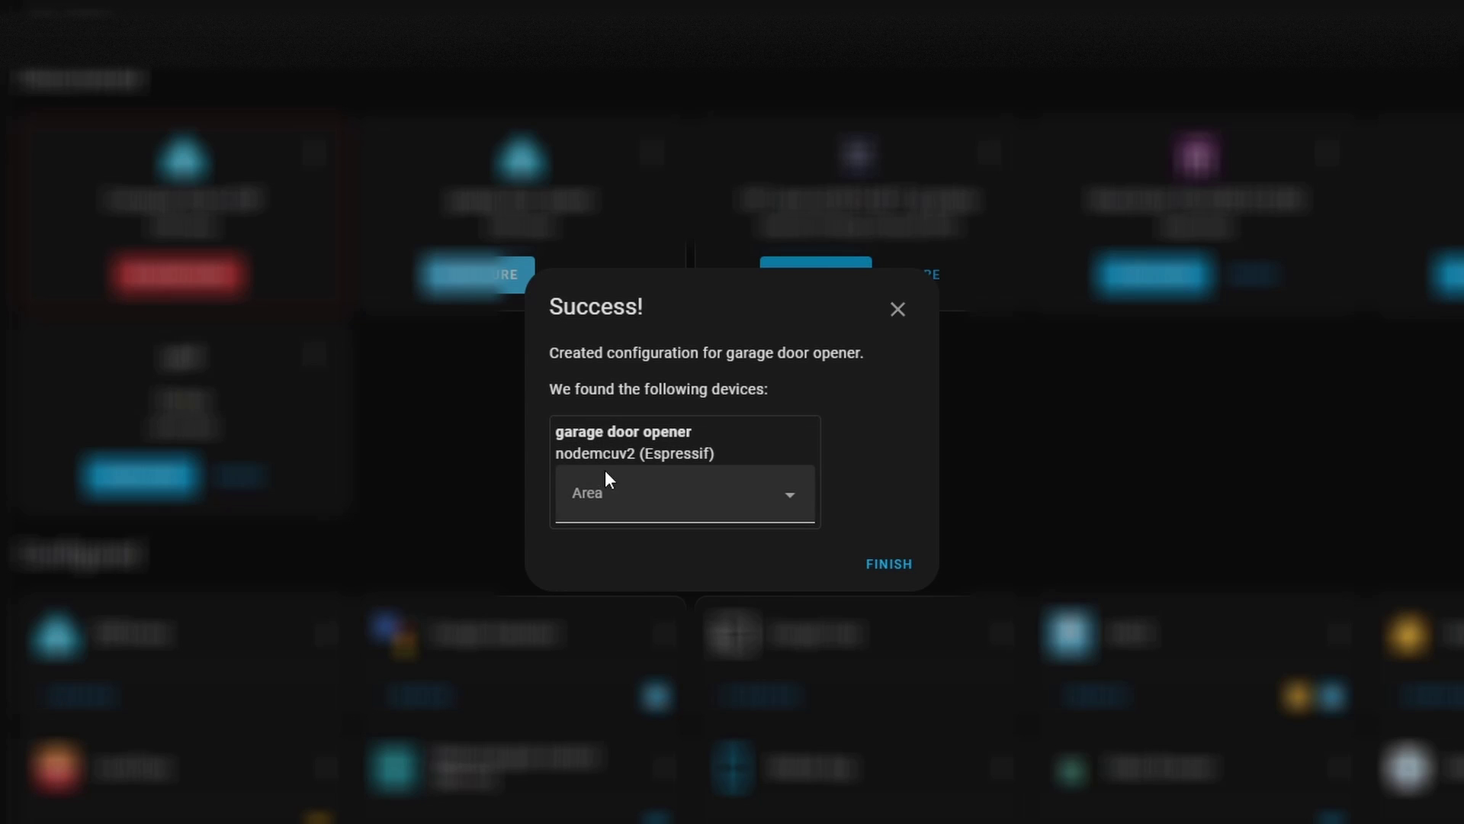
# - Assign the garage door opener to the Garage area and finish its setup
pyautogui.click(647, 477)
pyautogui.write('Garage')
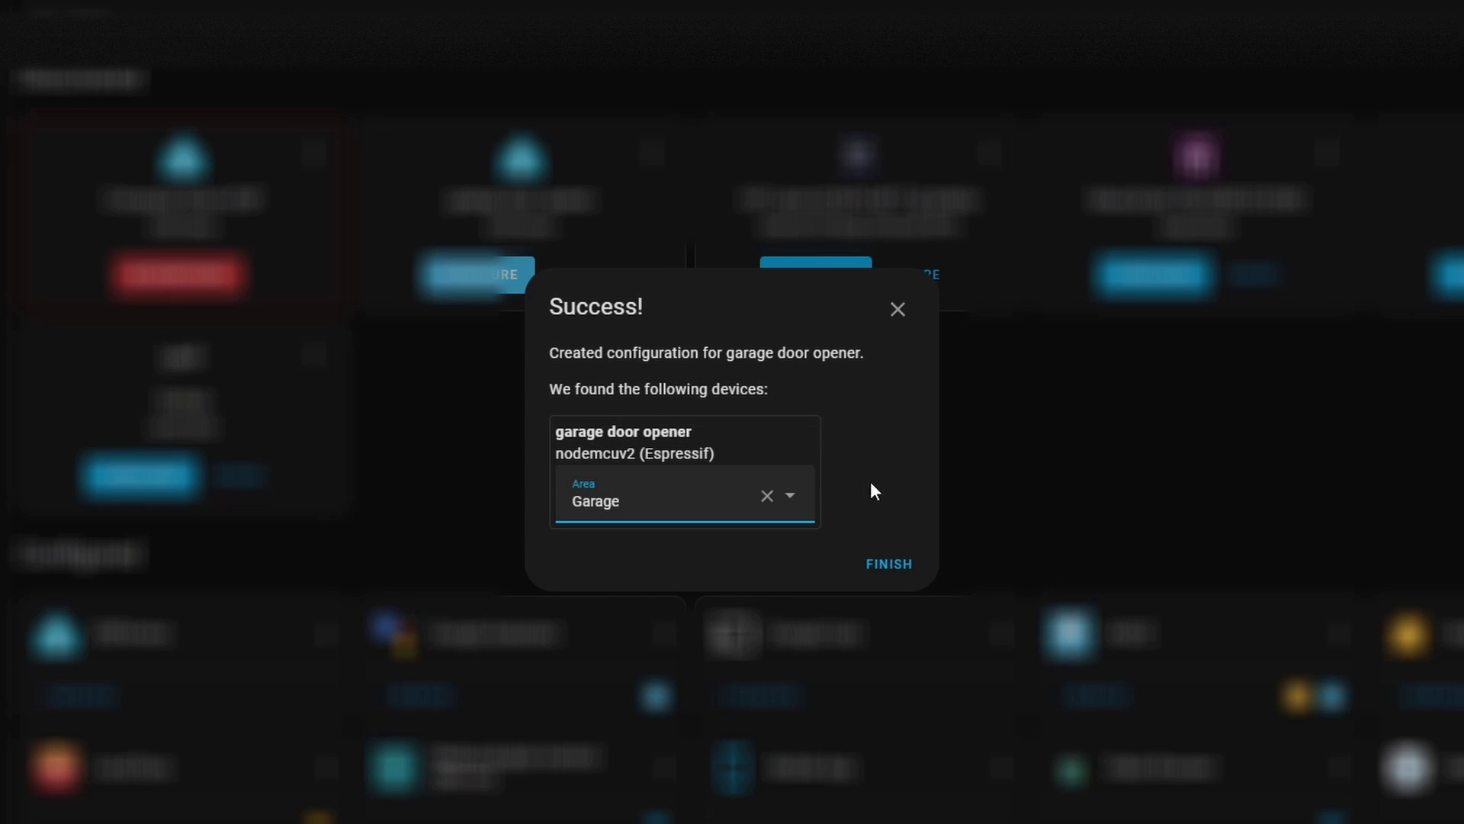
pyautogui.click(907, 574)
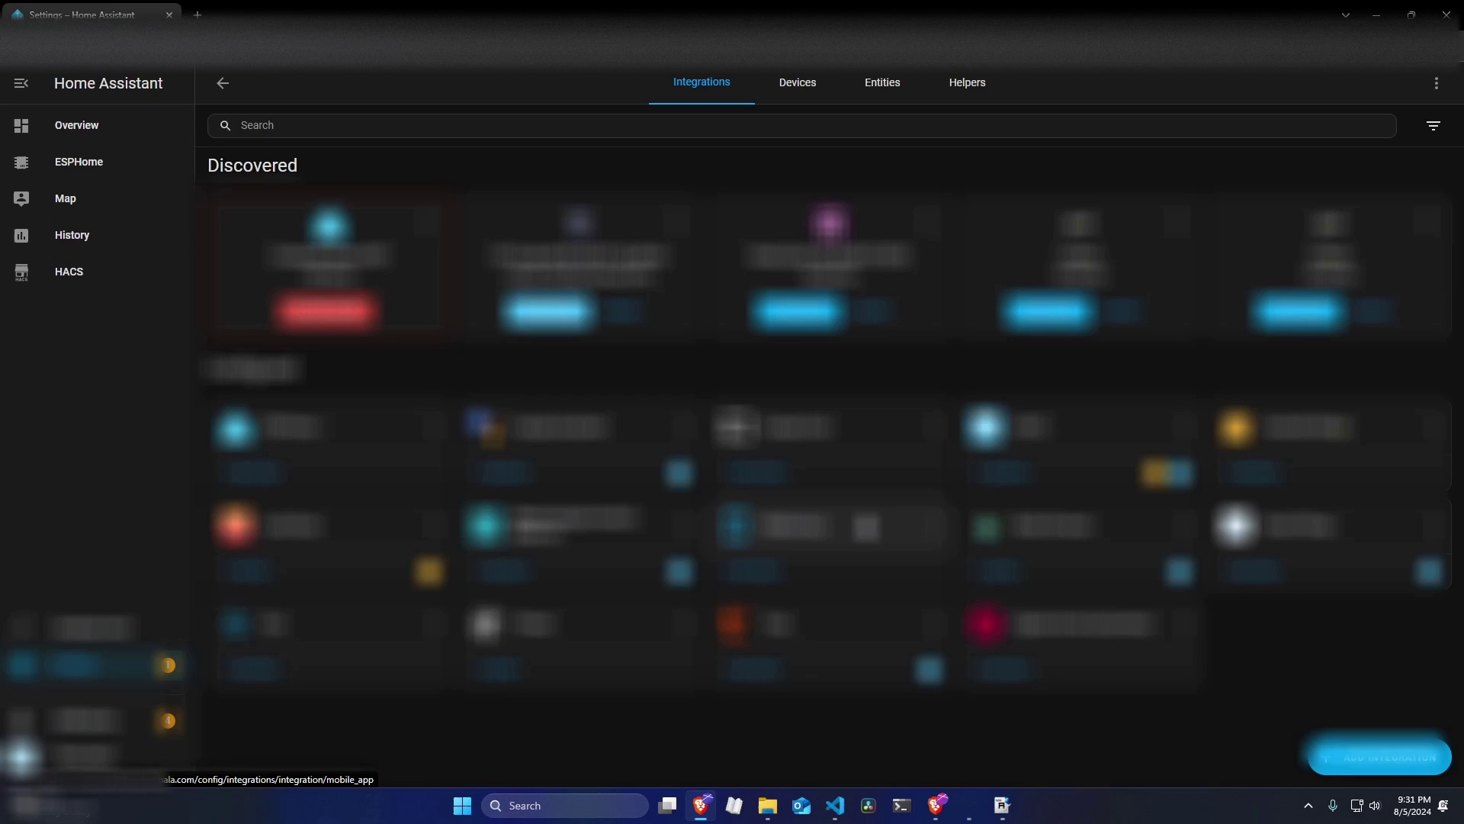
# - On the garage door opener device, update the Garage Door Button settings, then view the Garage Door cover
pyautogui.click(263, 472)
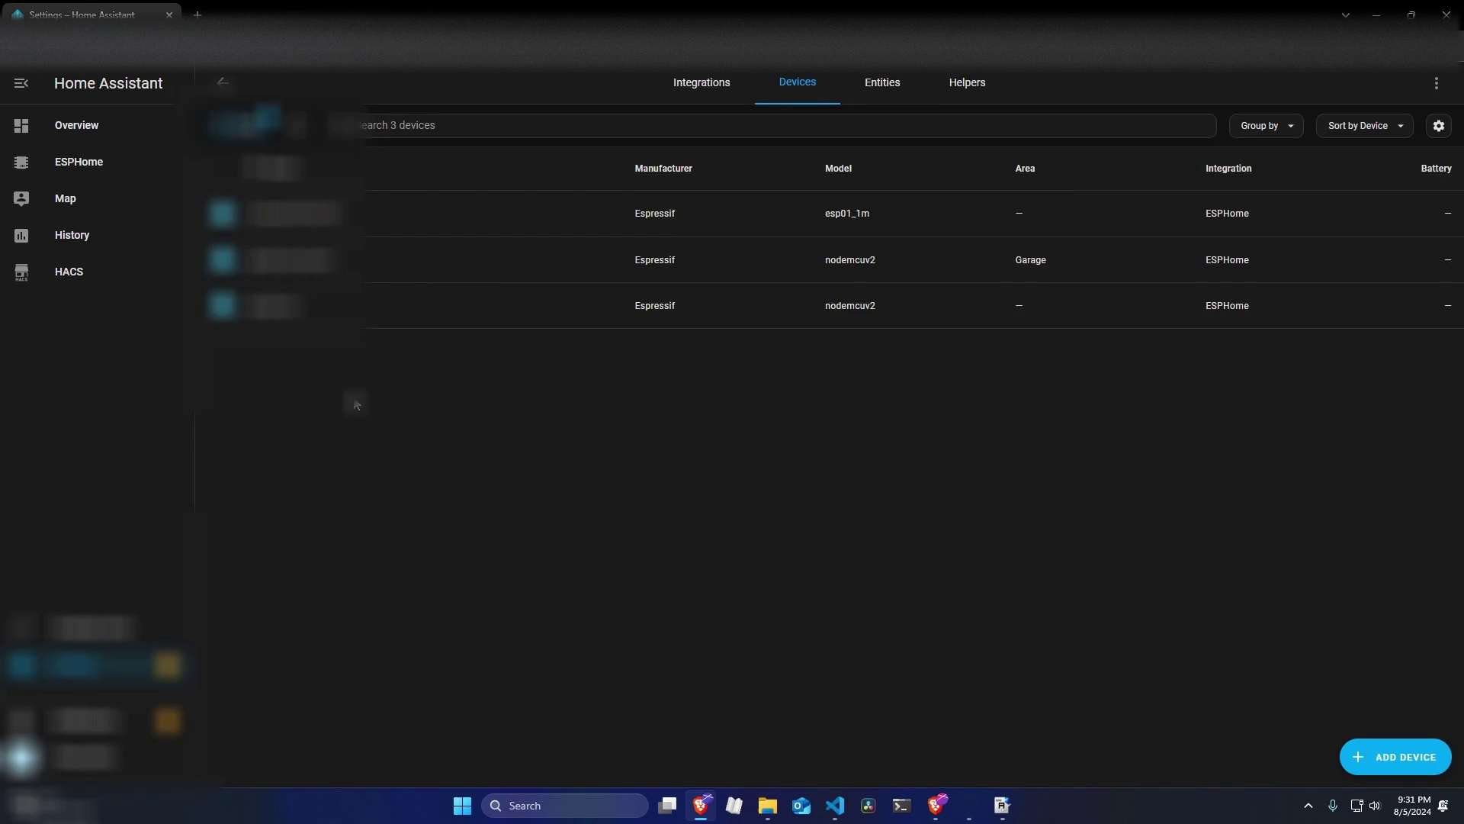
pyautogui.click(390, 261)
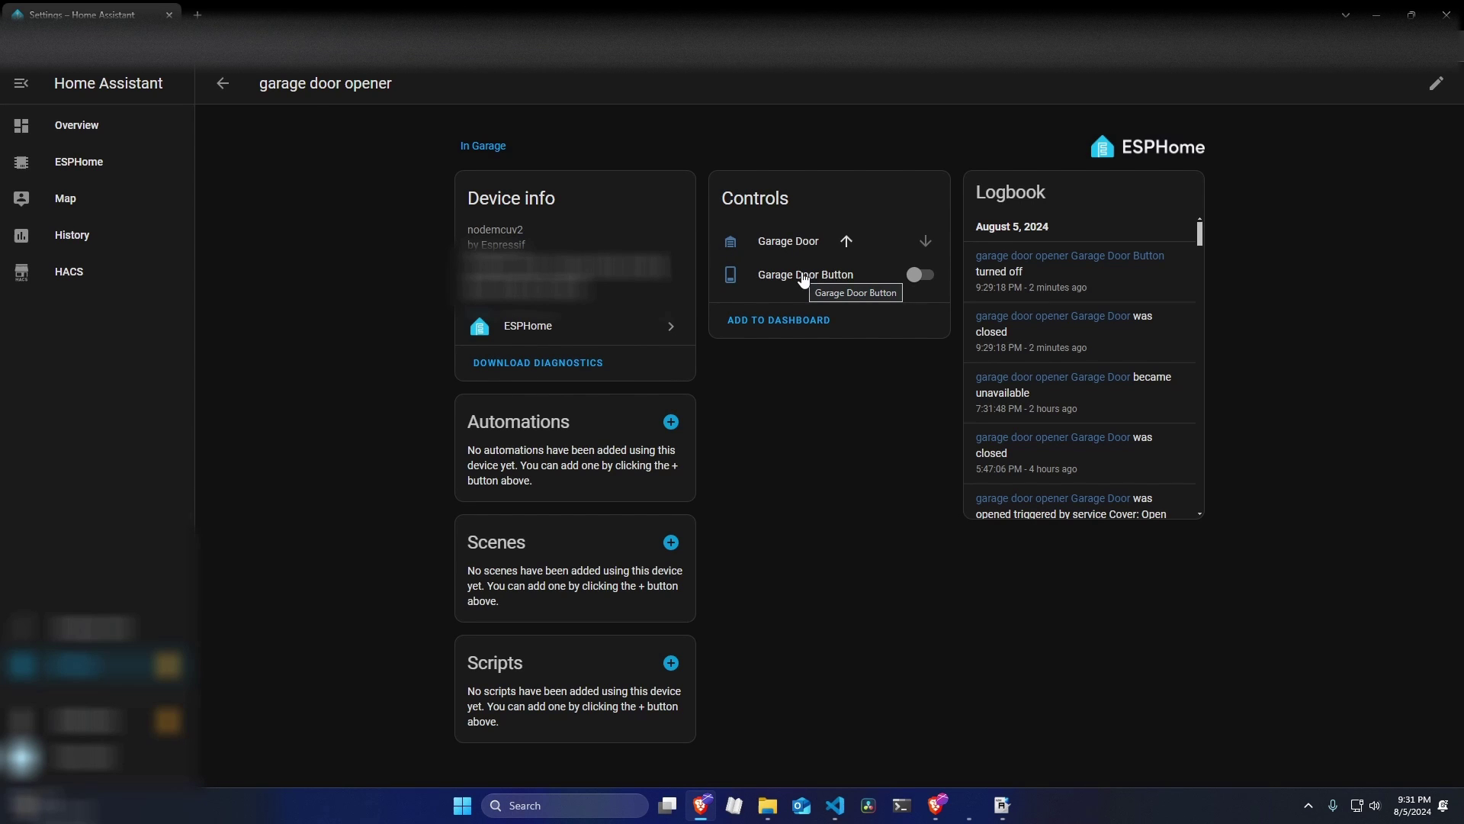
pyautogui.click(804, 277)
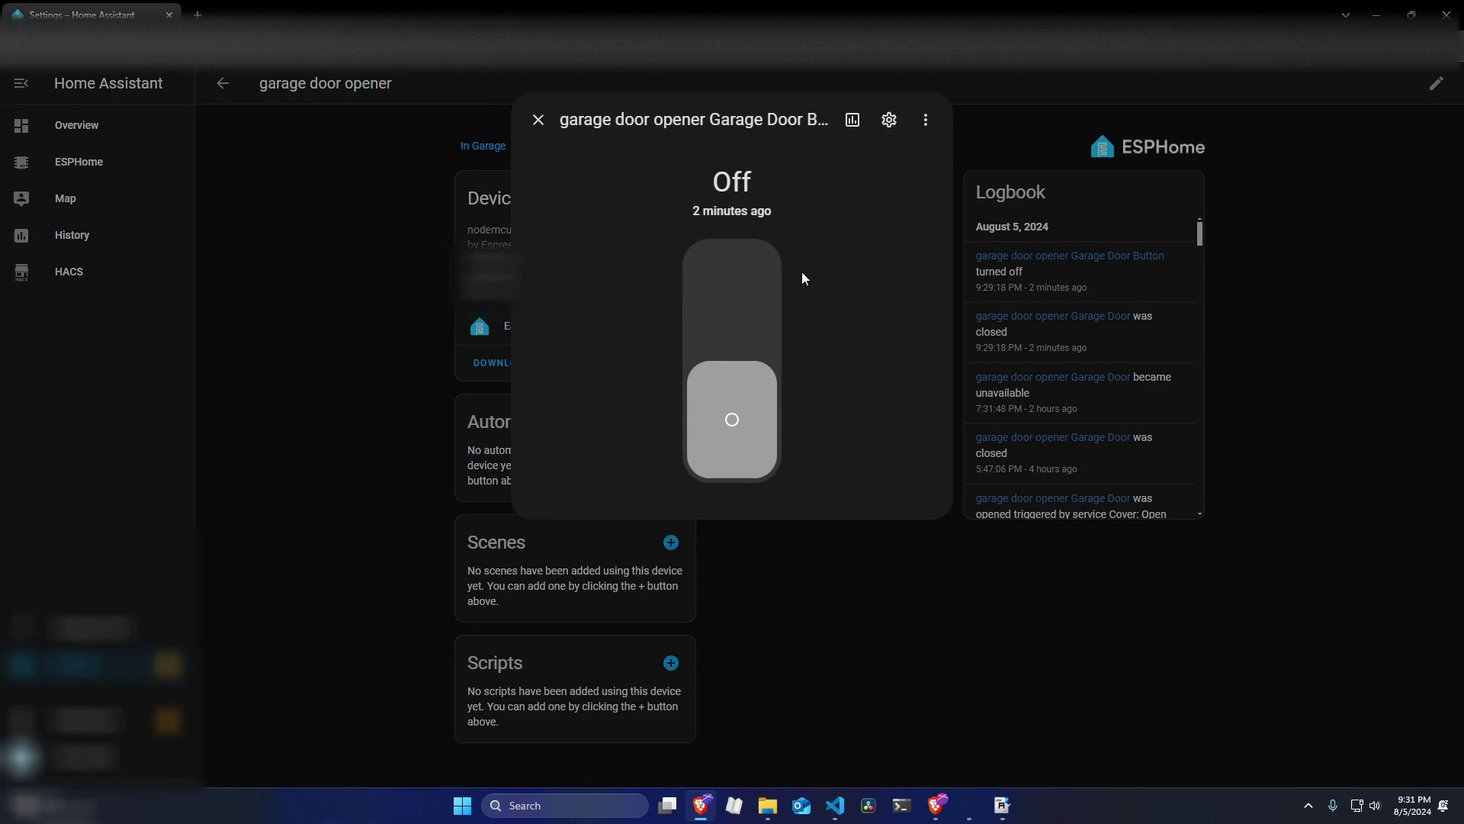
pyautogui.click(887, 119)
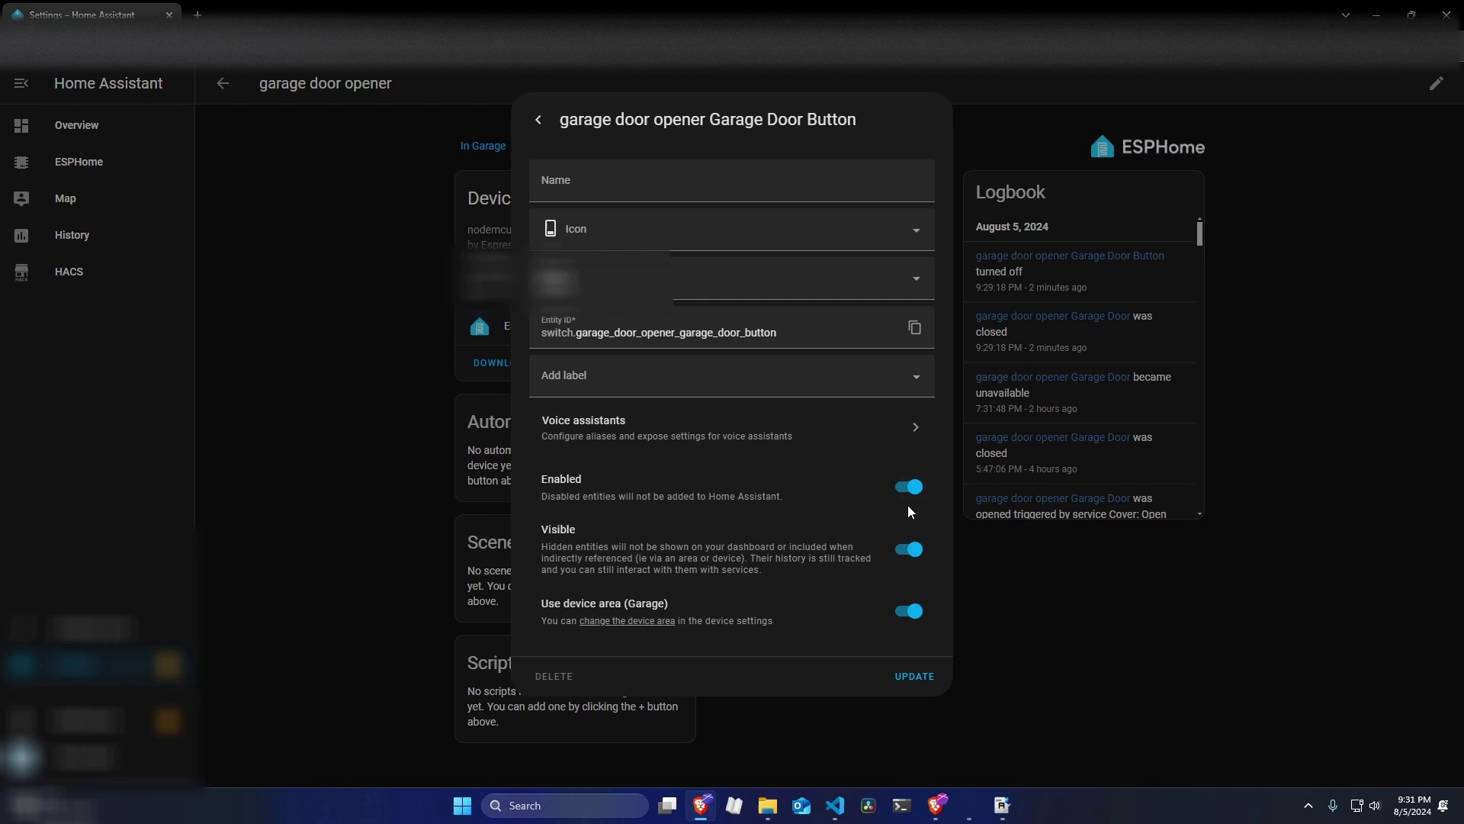
pyautogui.click(915, 676)
pyautogui.click(770, 248)
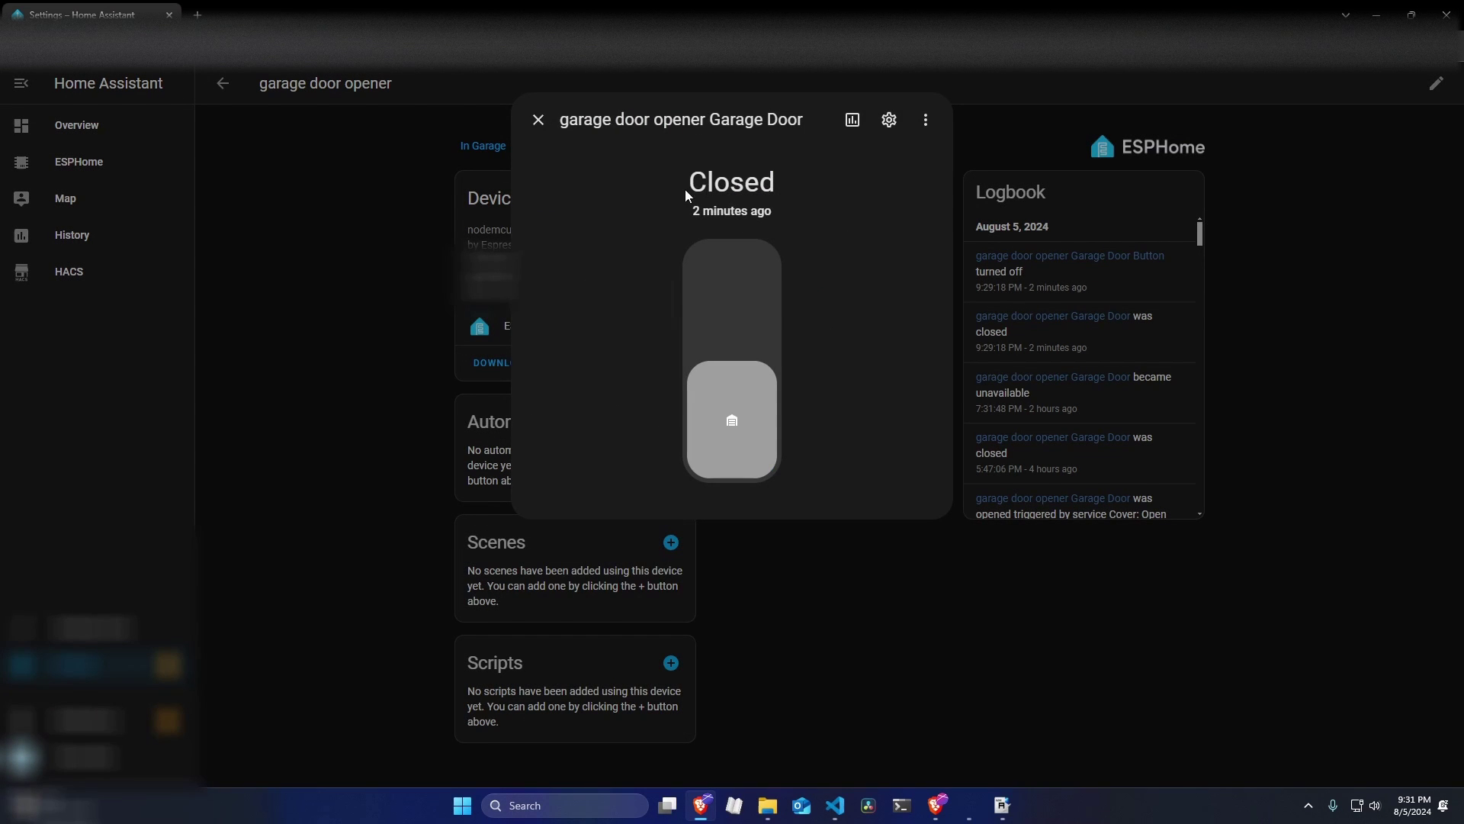